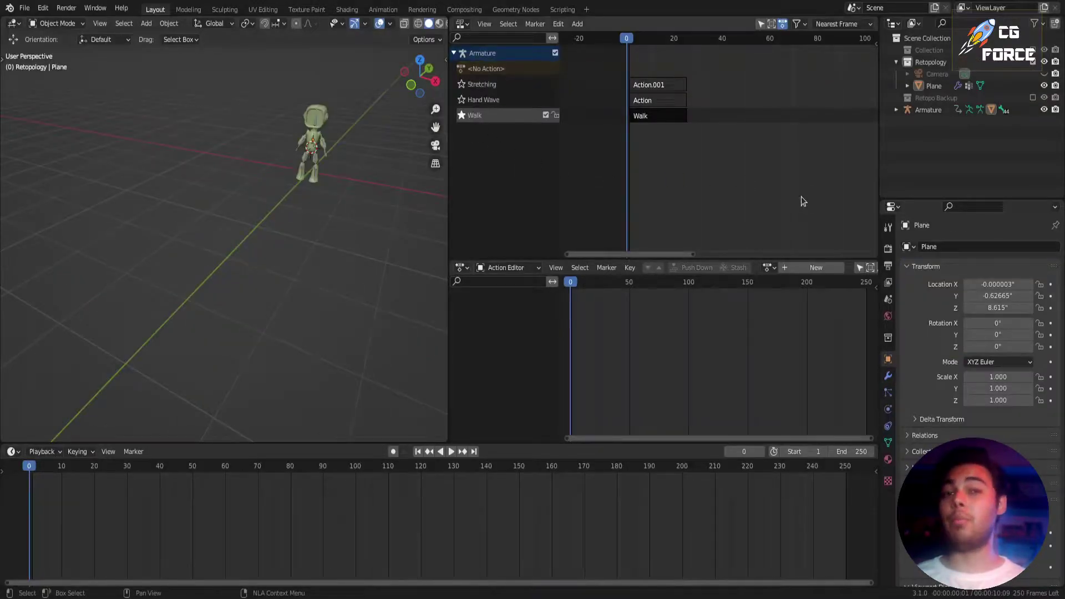
Play back the Walk, Hand Wave and Stretching animations of the armature one at a time
key(space)
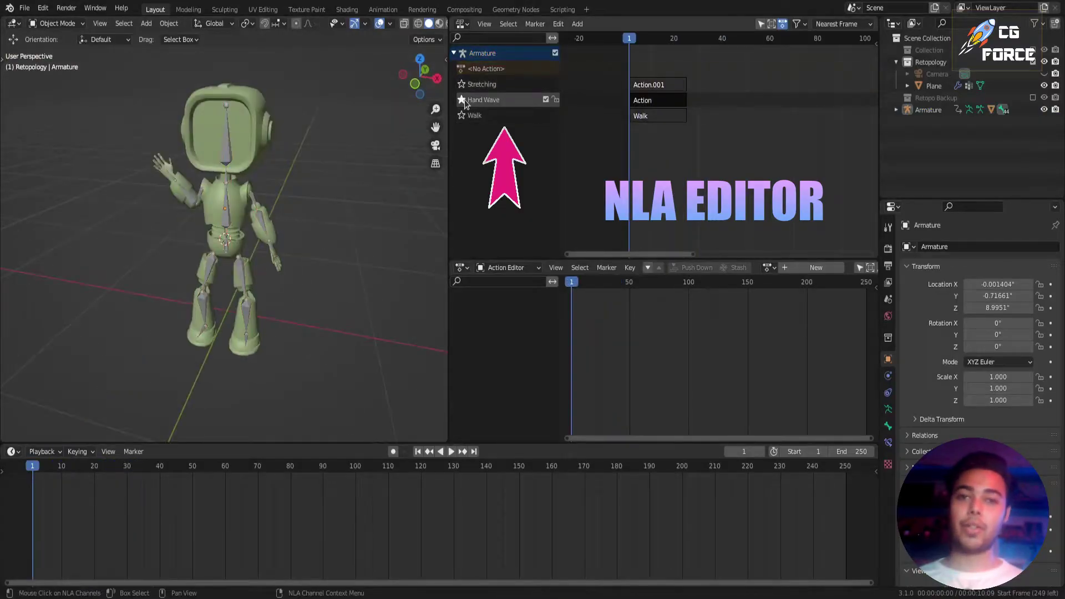
key(space)
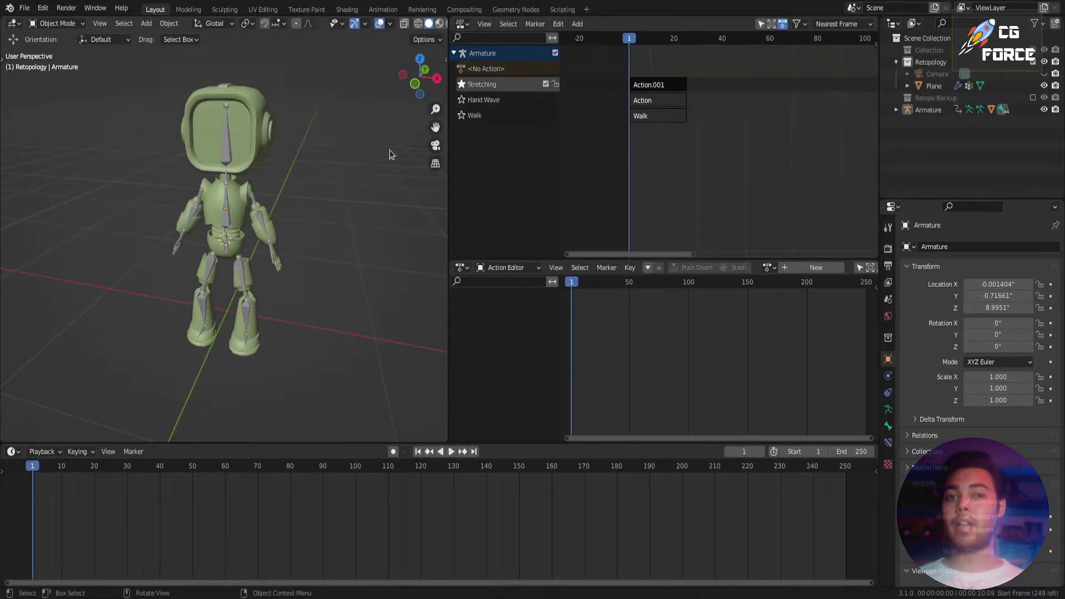
key(space)
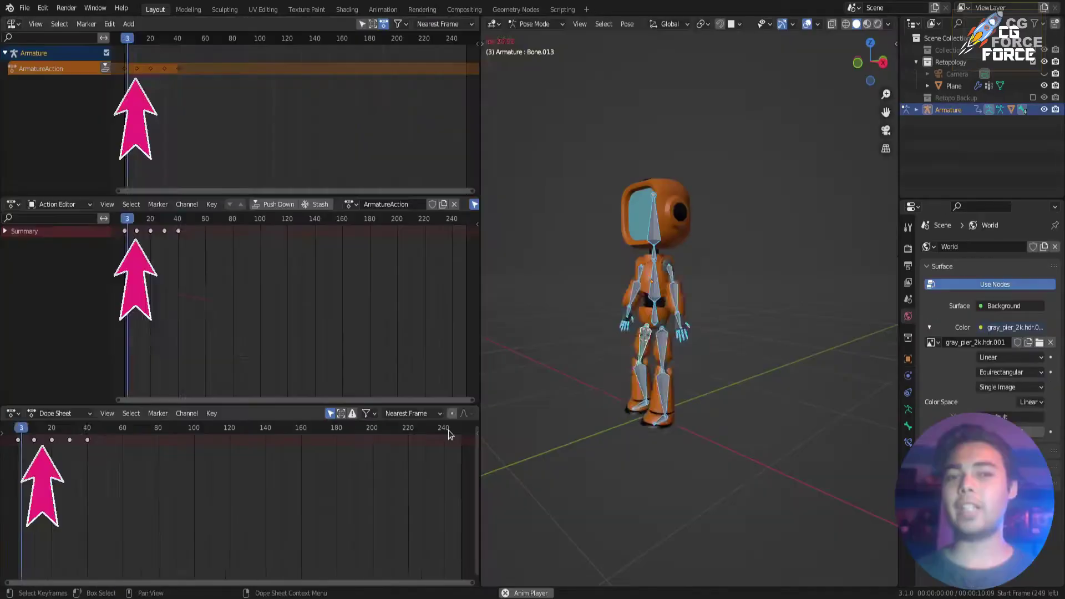
Select all ArmatureAction keyframes and push the action down onto the NLA stack as a new strip
key(a)
key(space)
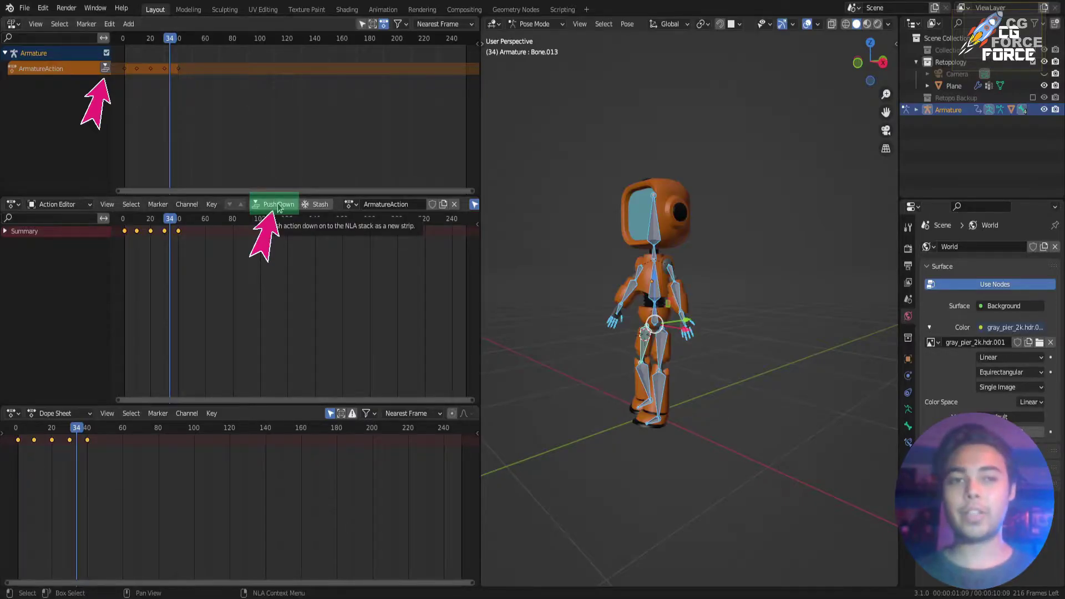
click(105, 67)
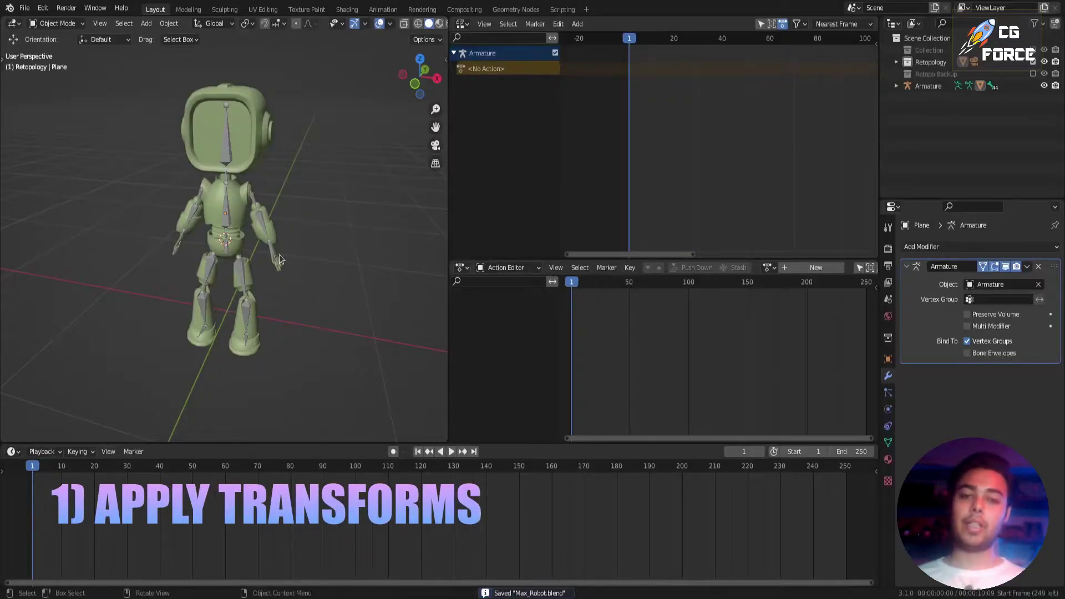
Apply all transforms to the robot mesh and its armature
click(229, 208)
shift+click(261, 218)
key(ctrl+a)
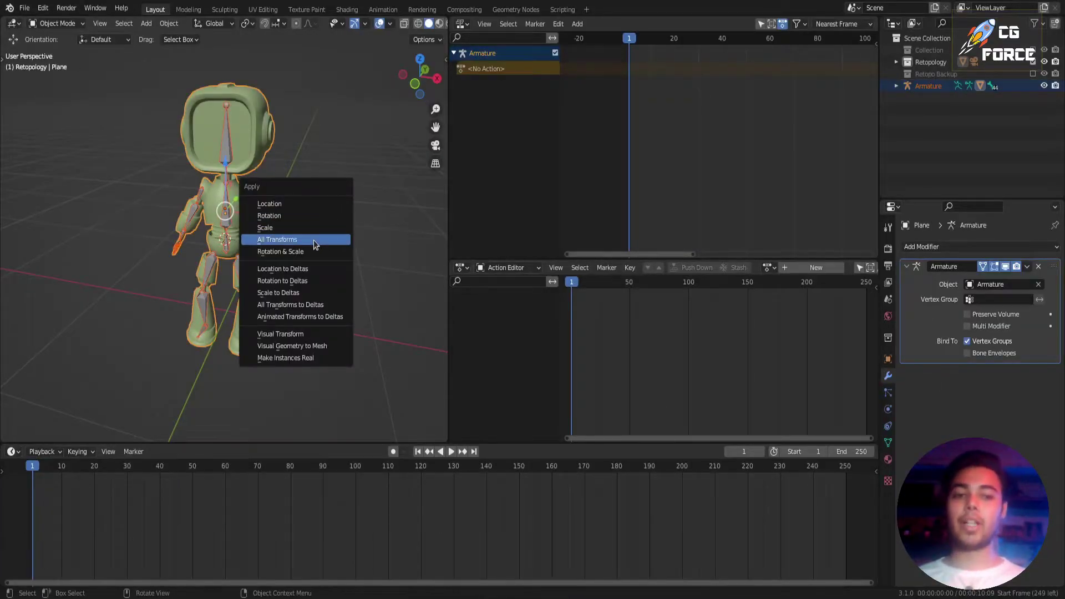
click(316, 238)
Set the origin of the robot mesh and armature to their geometry
right_click(282, 205)
mouse_move(289, 257)
click(338, 274)
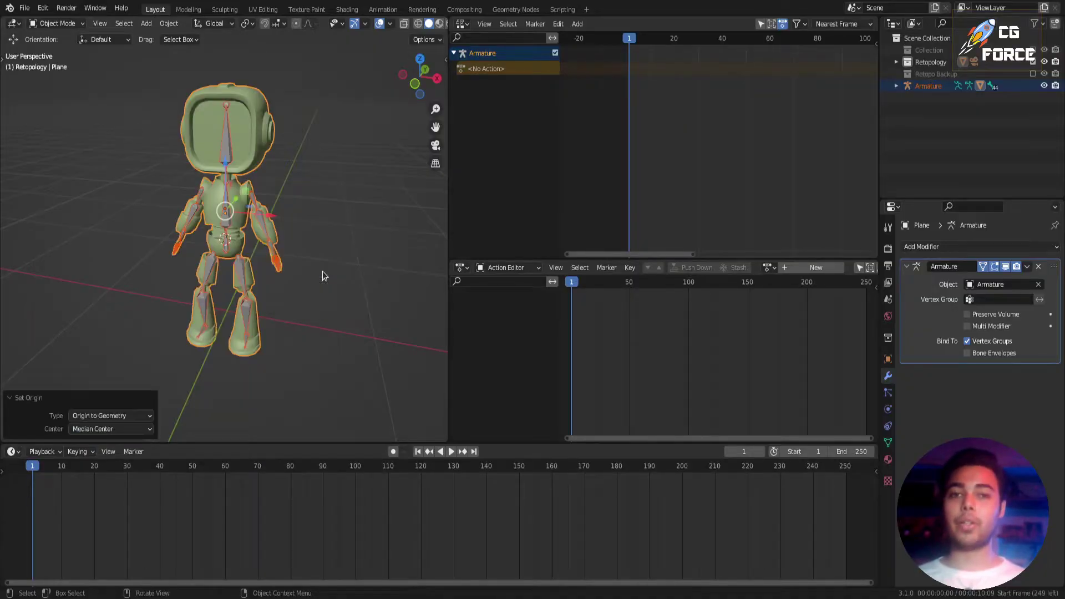
click(338, 274)
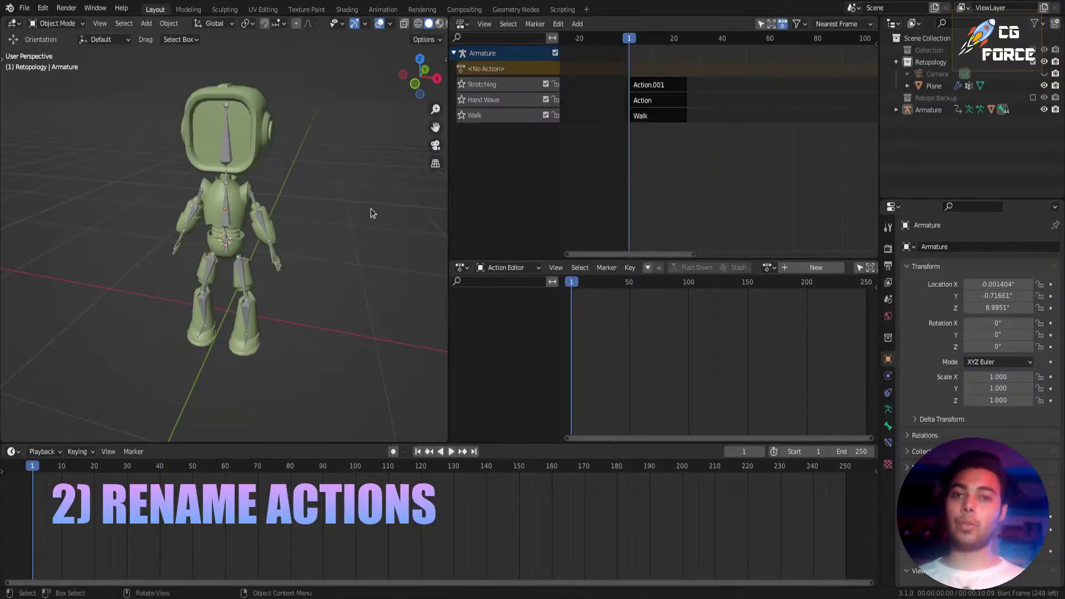
Rename the strip on the Hand Wave track as Hand Wave
click(659, 100)
key(n)
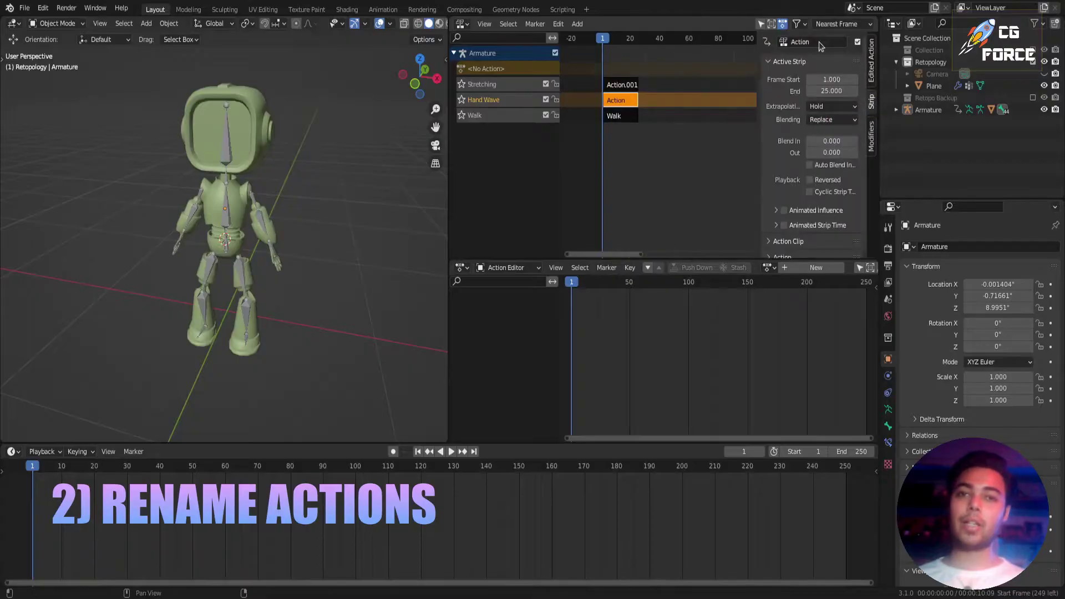
click(819, 42)
text(Hand Wave)
key(Return)
click(621, 85)
double_click(818, 41)
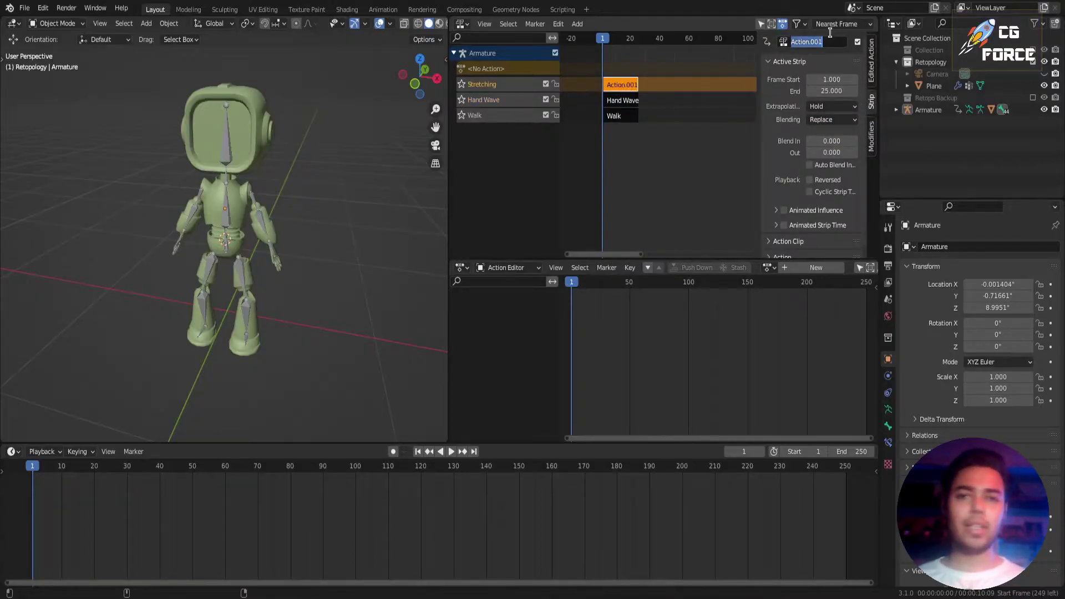
text(Stretch)
key(Return)
key(ctrl+z)
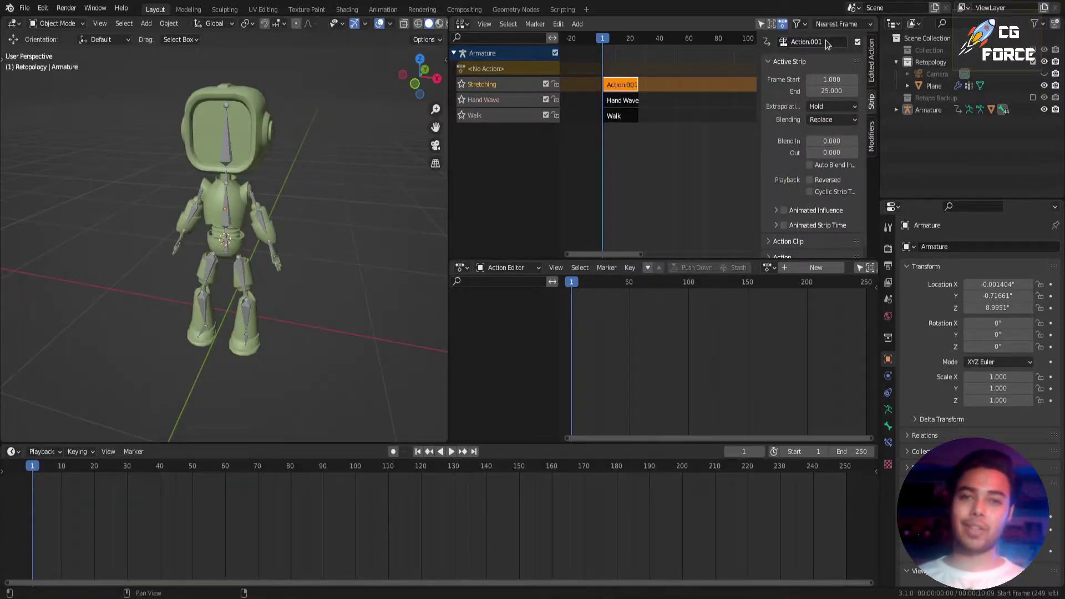
Rename the Action.001 strip on the Stretching track as Stretching and hide the strip properties
click(671, 100)
click(622, 85)
double_click(819, 42)
text(Stretching)
key(Return)
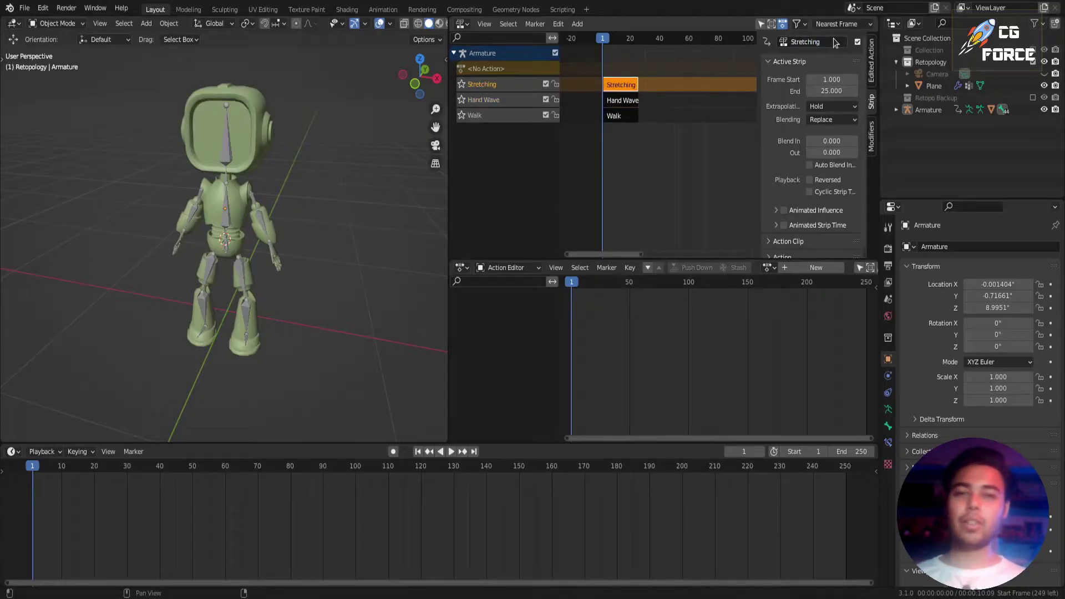
key(n)
click(668, 176)
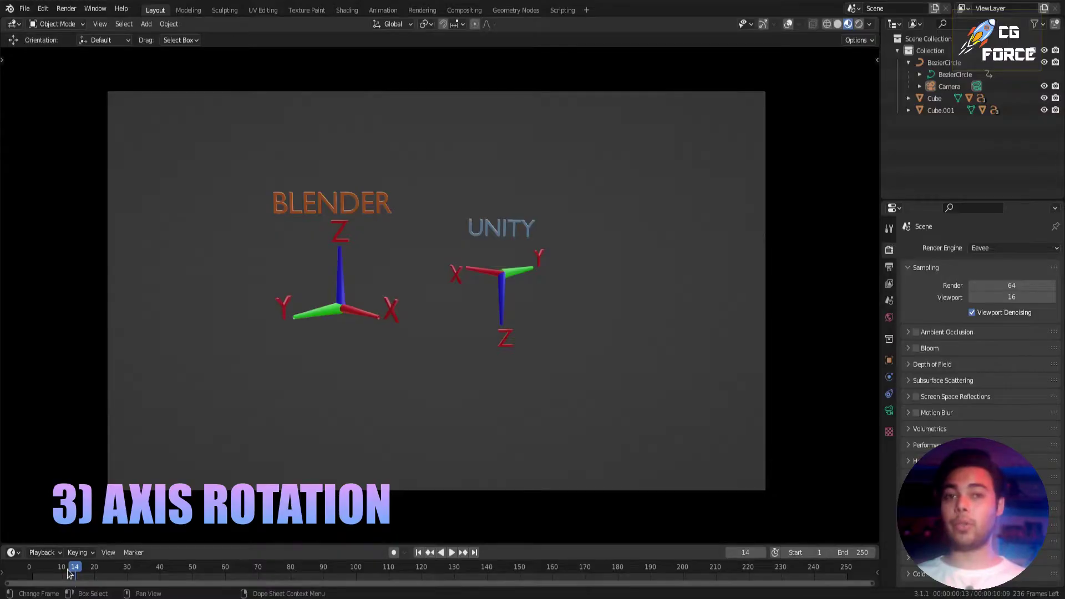
Play and scrub the axis animation to compare the orientation of Blender's and Unity's X, Y and Z axes
key(shift+ctrl+space)
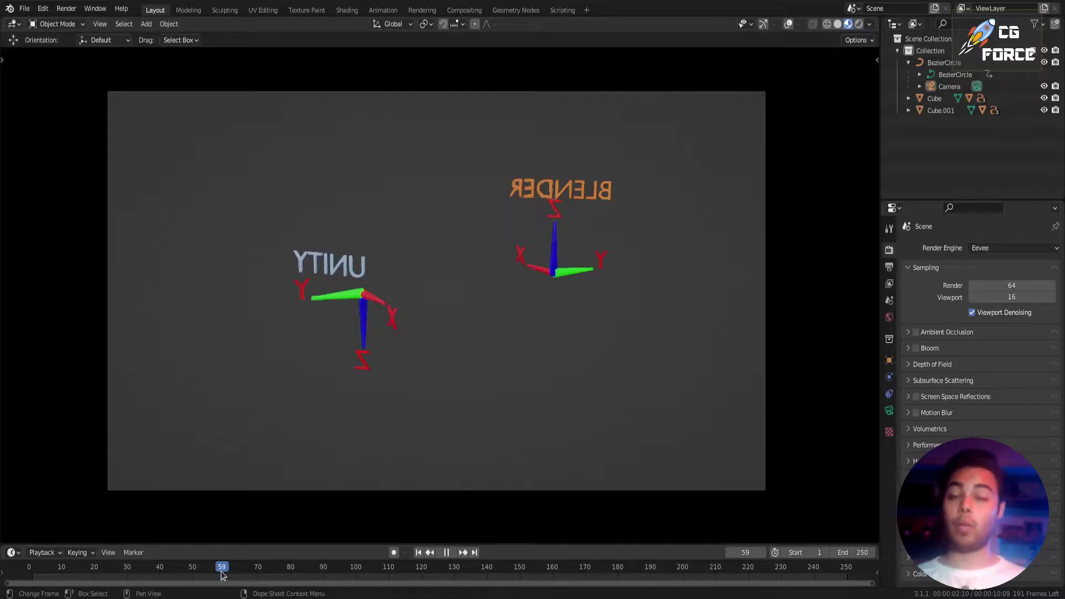
drag(221, 575, 431, 576)
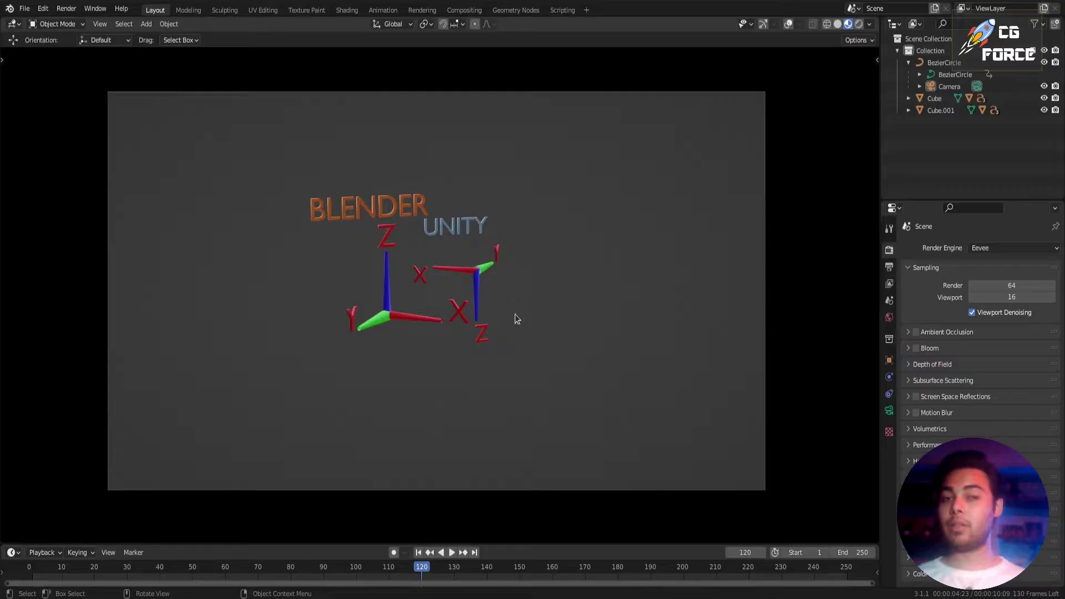
middle_drag(515, 314, 592, 354)
scroll(496, 361, up, 3)
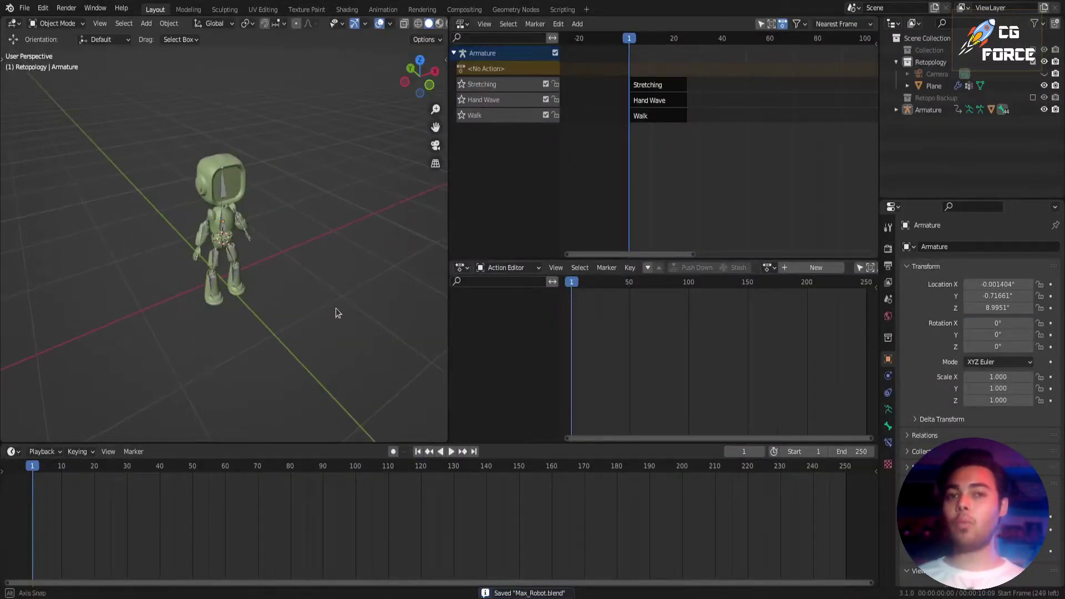
Select the robot mesh with its armature and rotate both 180° around the global Z axis
drag(170, 209, 277, 262)
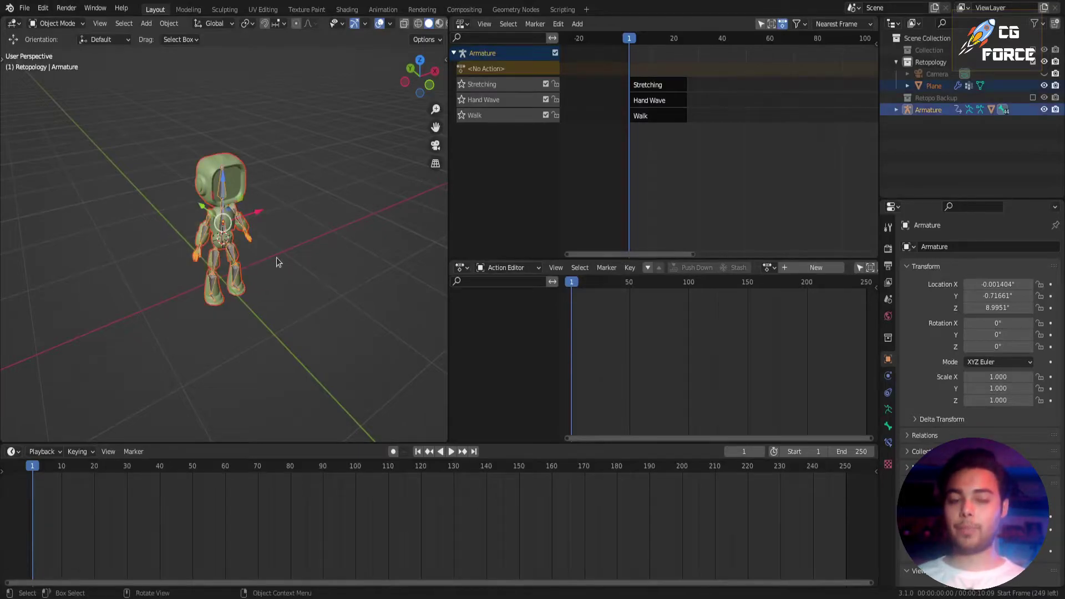
scroll(236, 237, up, 2)
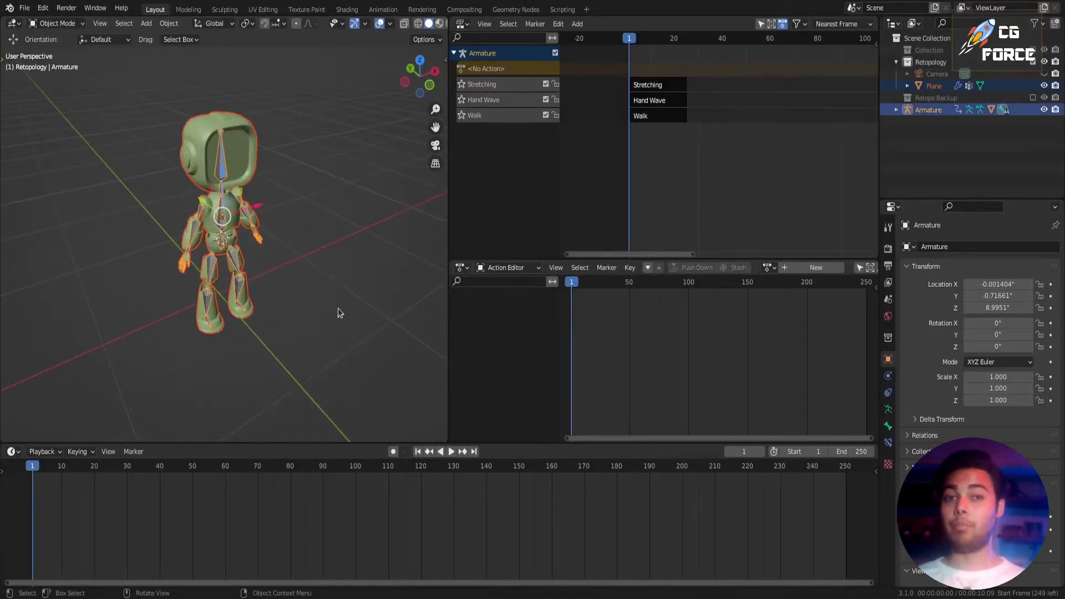
key(r)
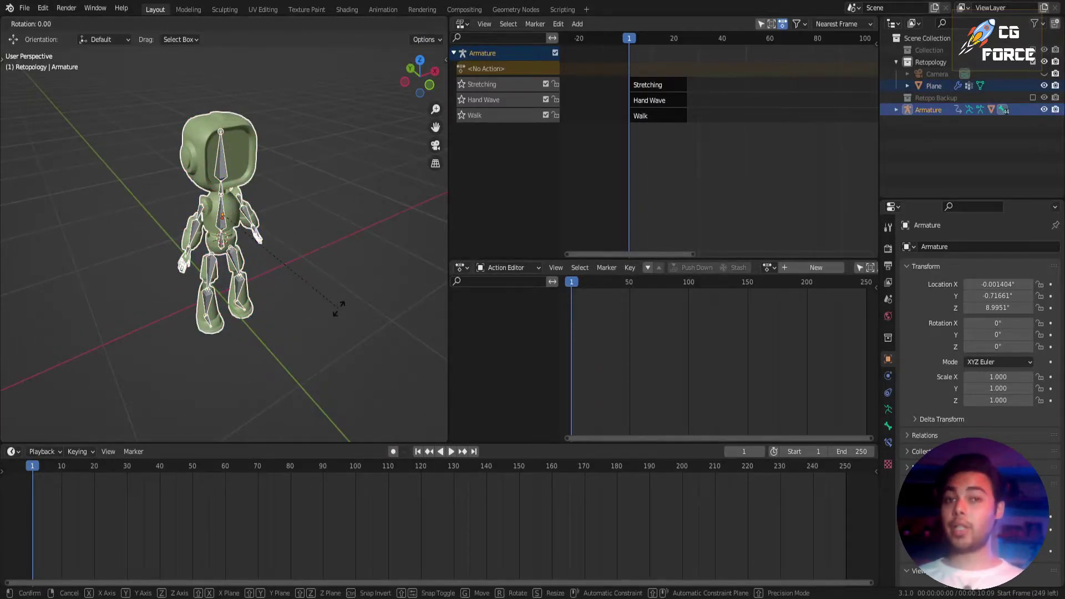
text(z180)
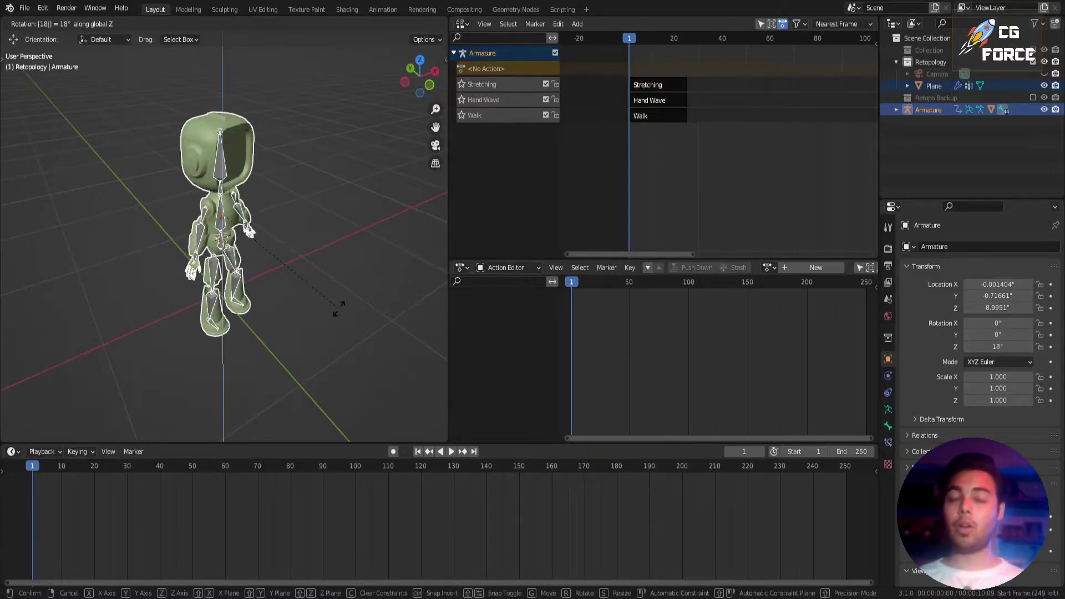
key(Return)
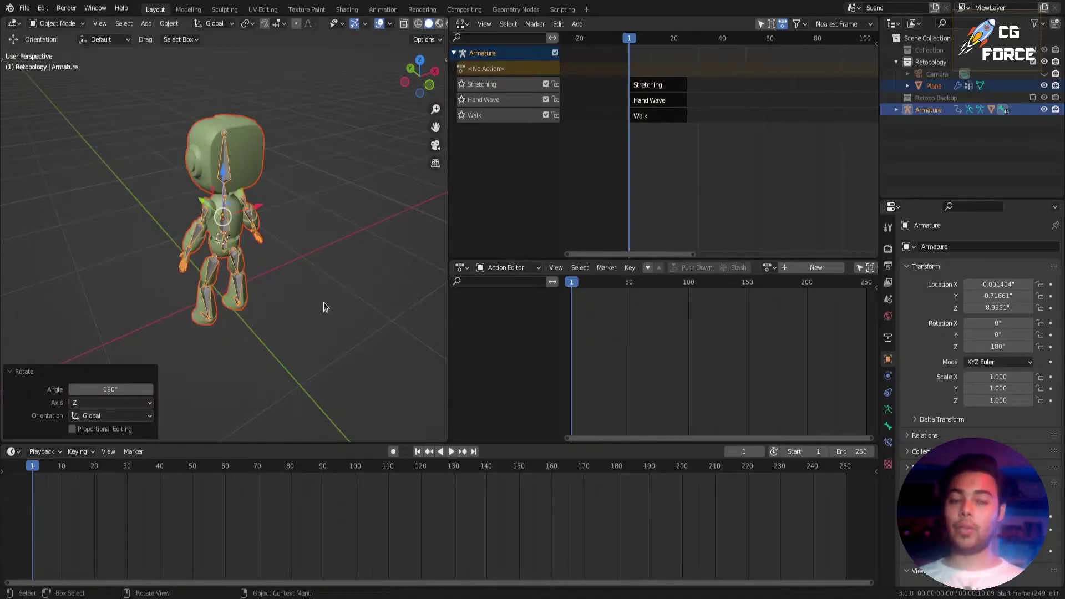
Rotate the robot mesh and armature -90° around the global X axis
middle_drag(325, 304, 256, 268)
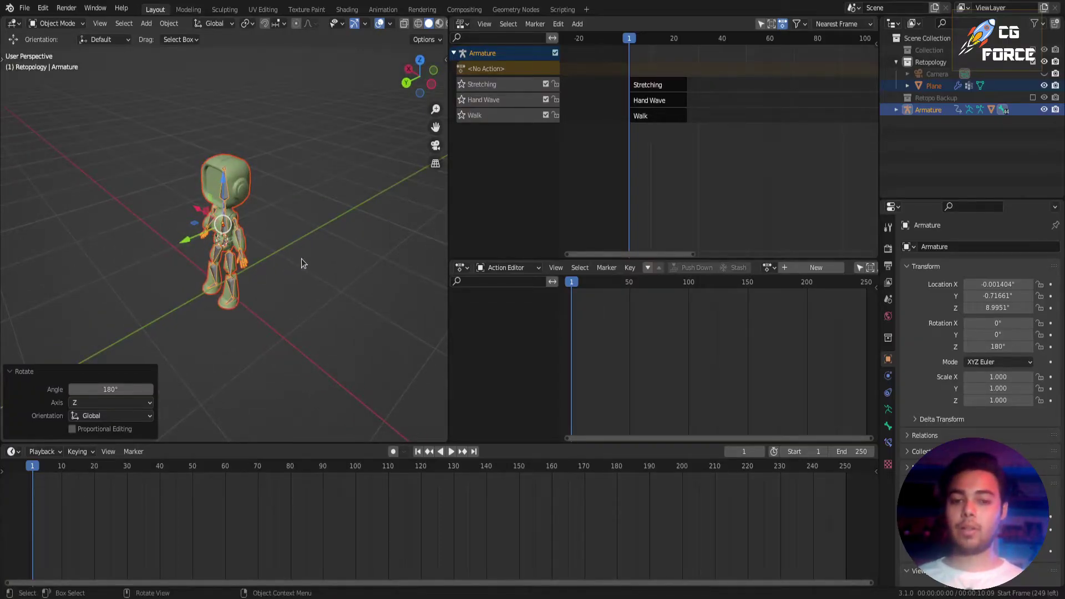
key(r)
text(x)
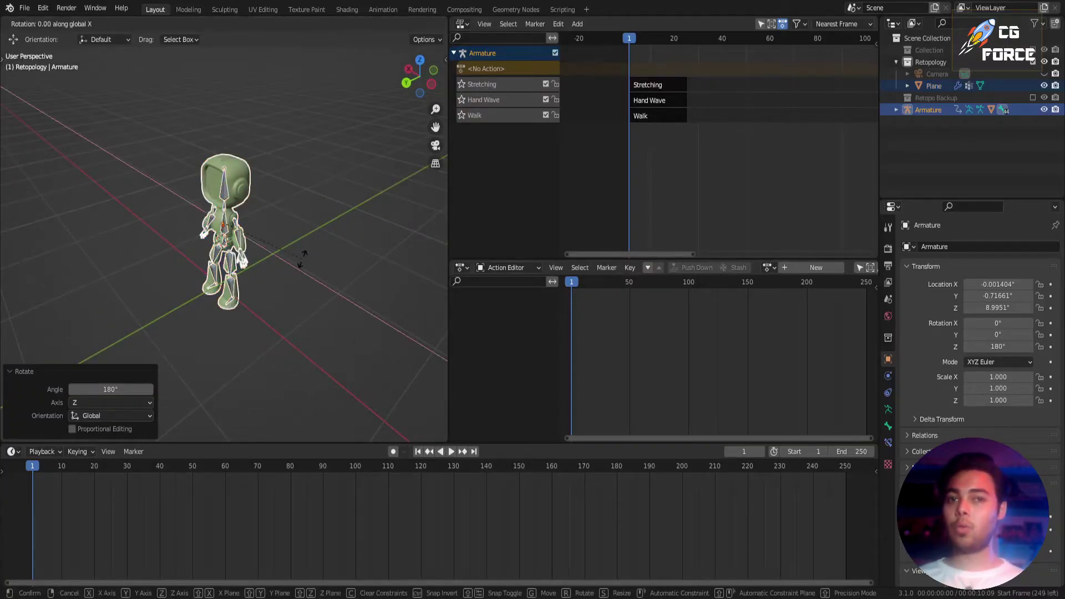
text(-90)
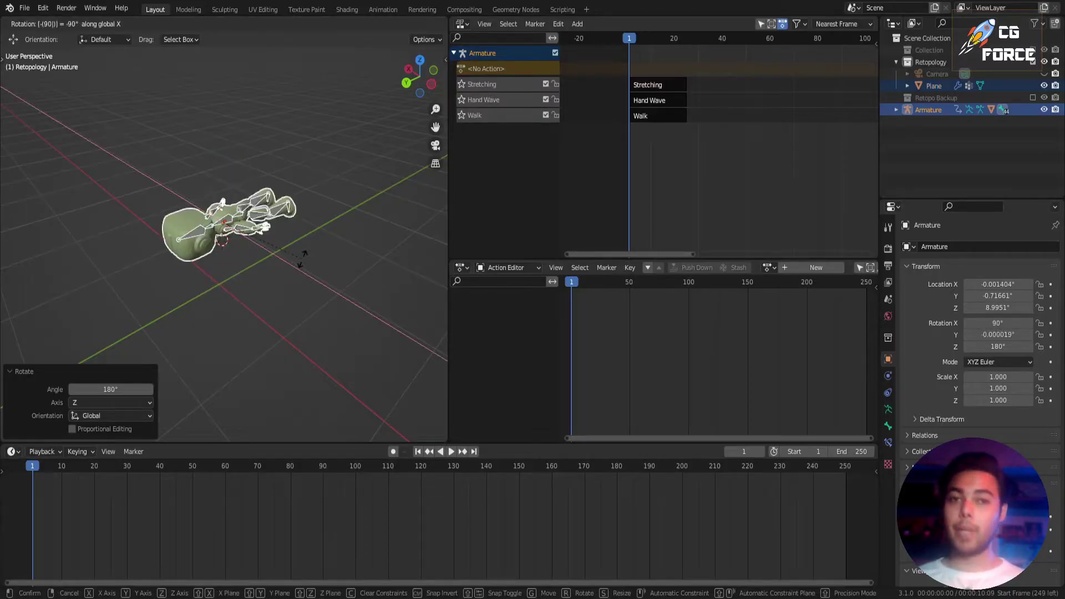
key(Return)
Move the robot mesh and armature down along Z to the grid floor, to a Z location of about 0.38"
key(KP_1)
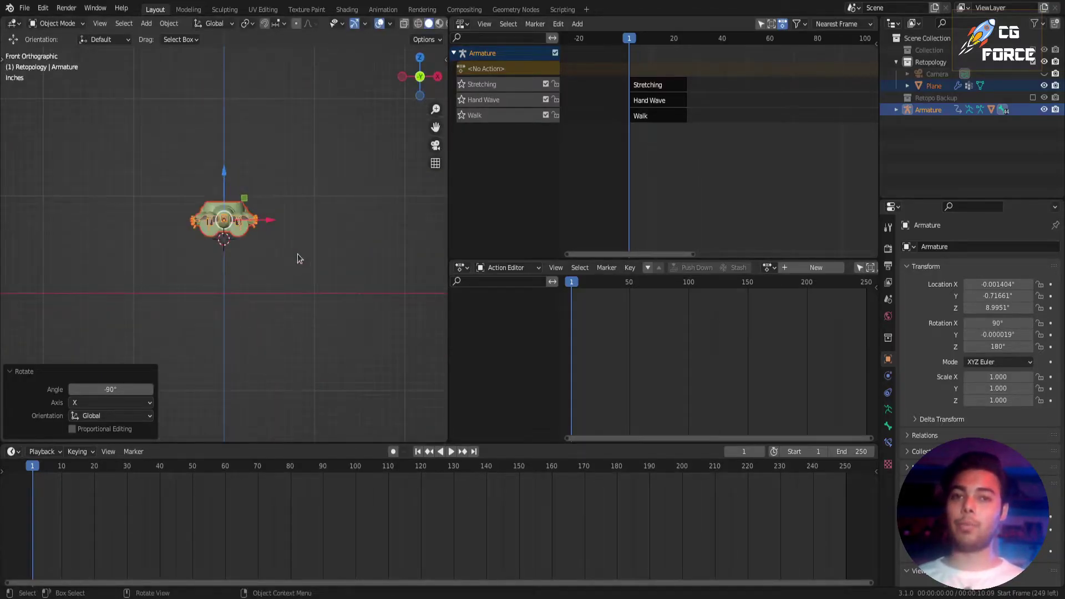
key(g)
key(z)
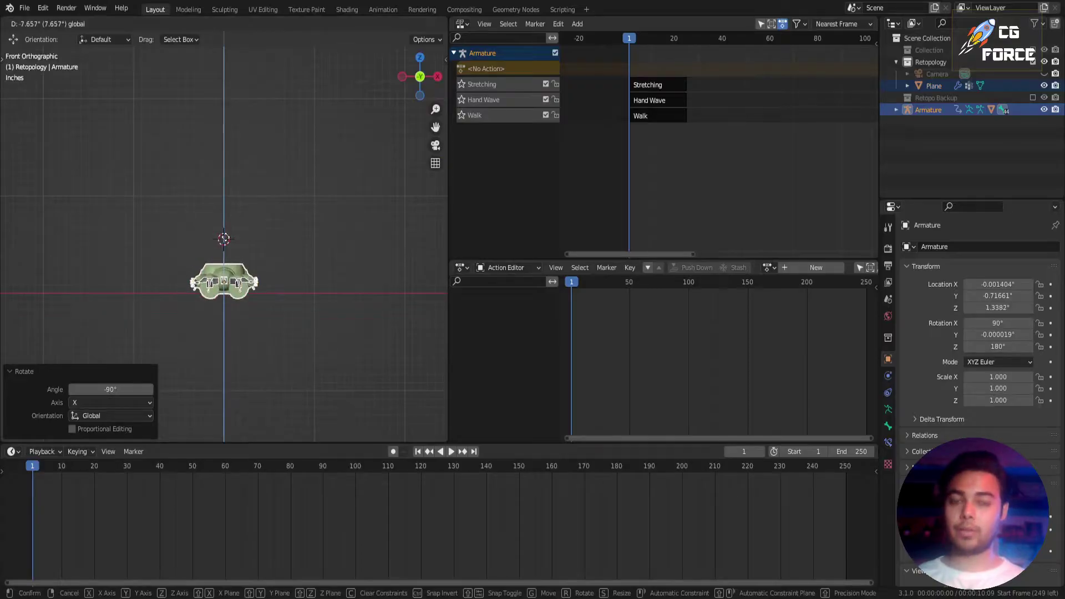
click(344, 344)
middle_drag(344, 344, 381, 361)
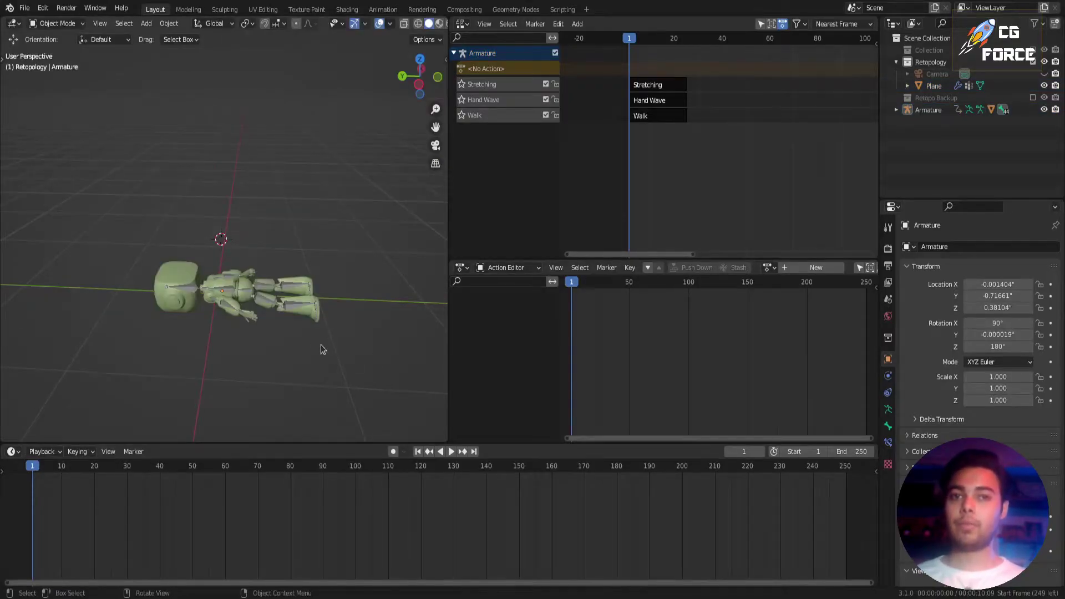
Select the robot mesh and armature and start an FBX export
drag(291, 248, 202, 354)
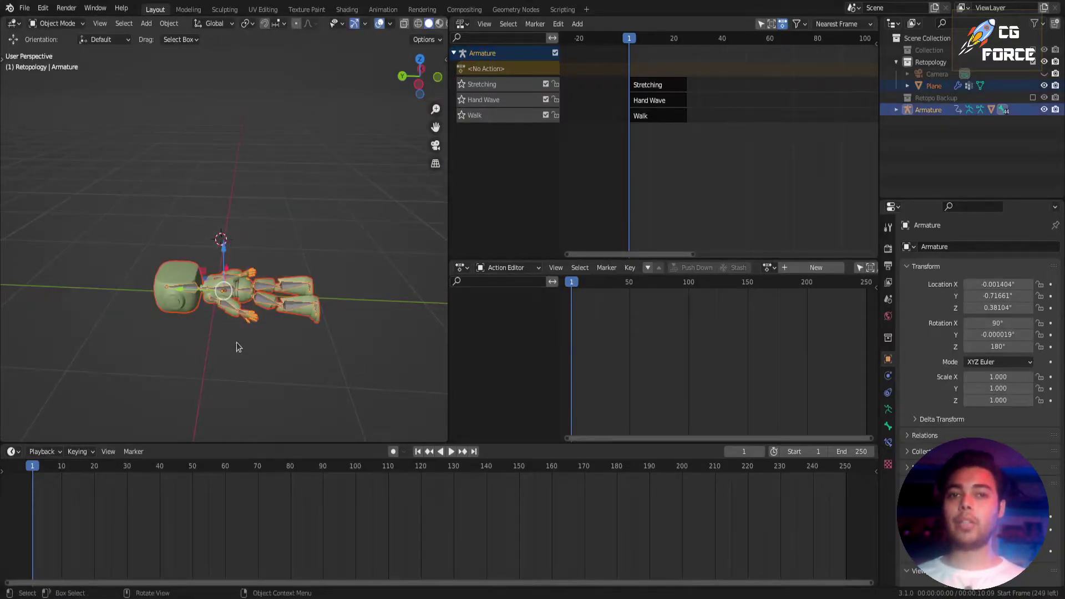
click(25, 9)
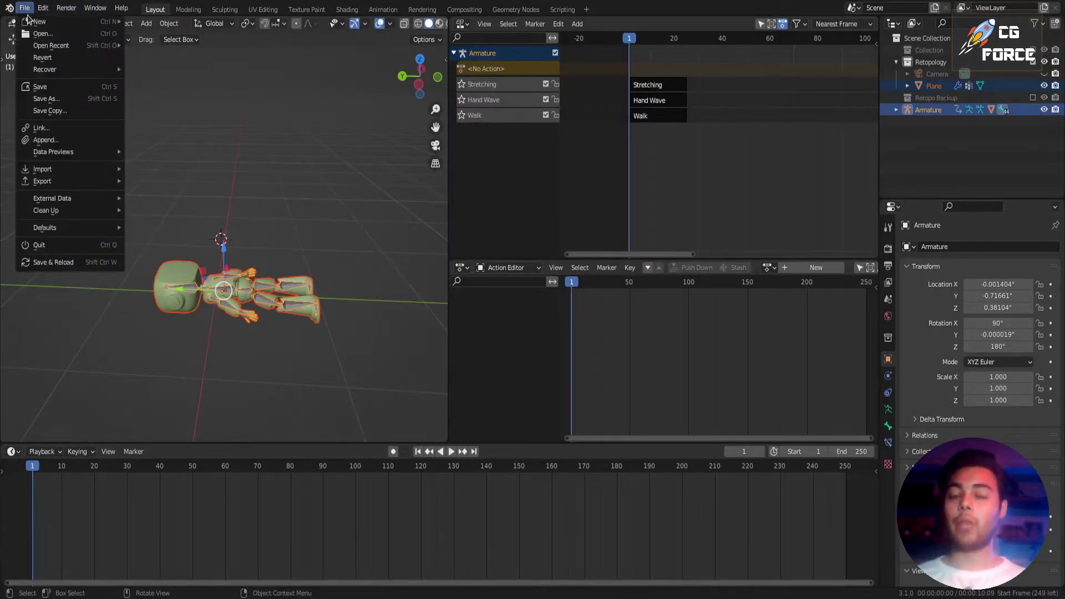
mouse_move(55, 186)
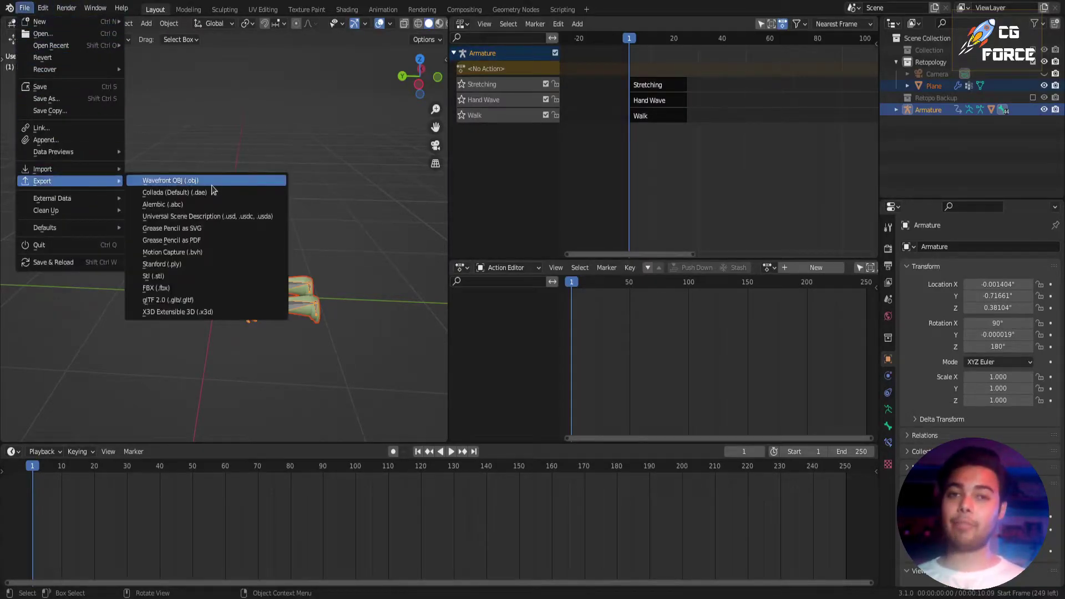
click(206, 289)
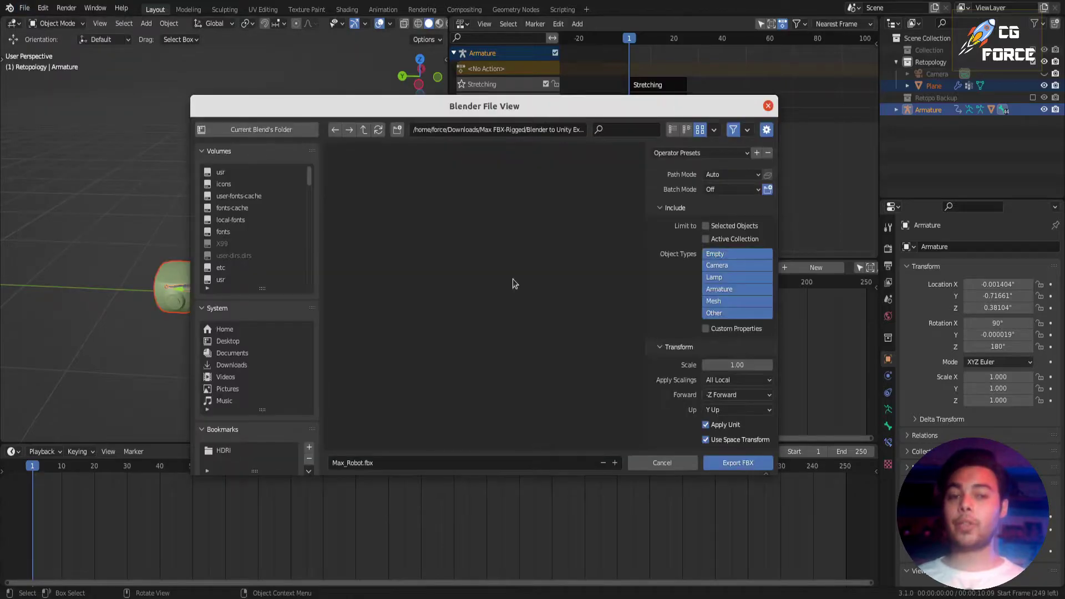
Limit the FBX export to selected objects of types Armature and Mesh, and set the forward axis to Z Forward
click(737, 288)
shift+click(735, 302)
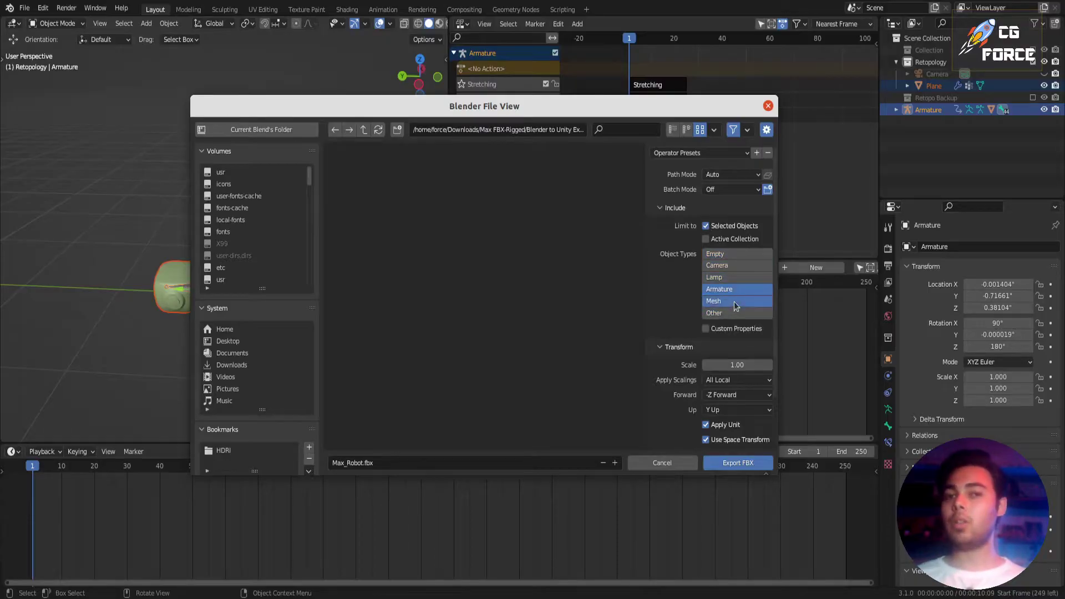
scroll(681, 378, down, 3)
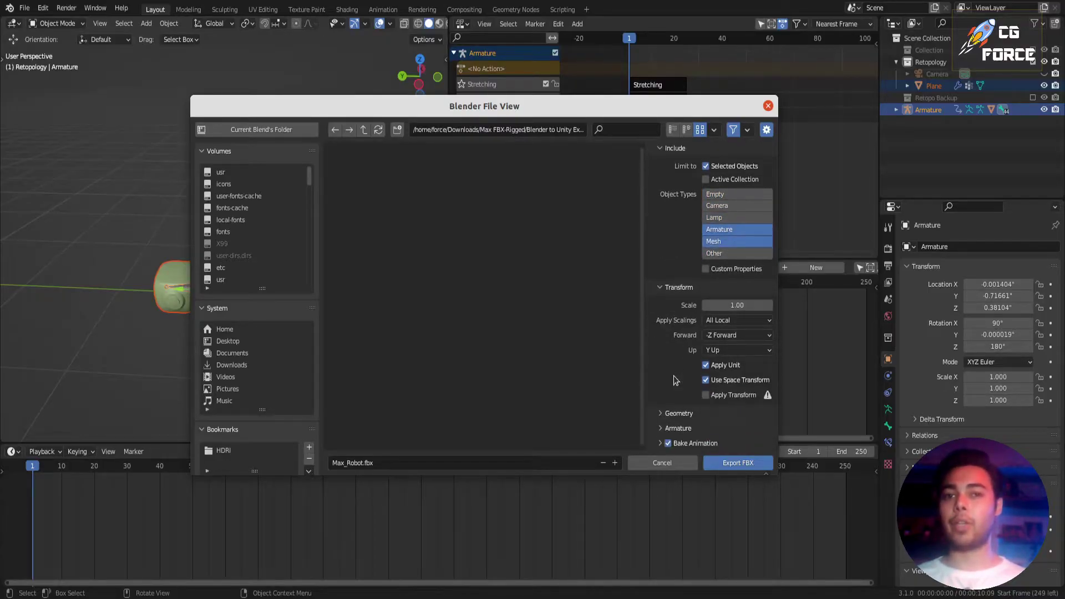
click(740, 335)
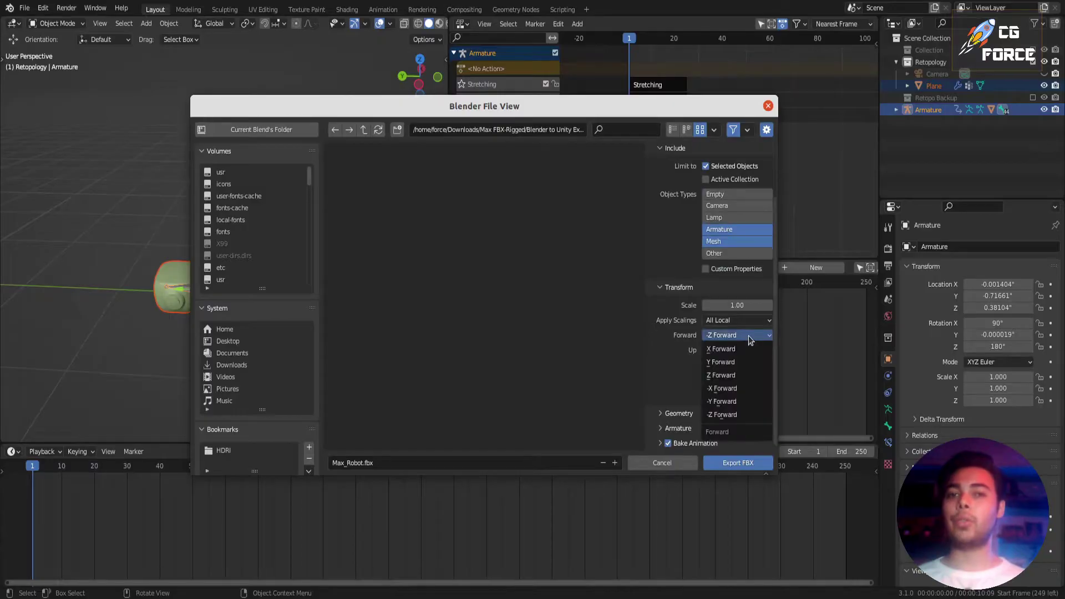
click(745, 375)
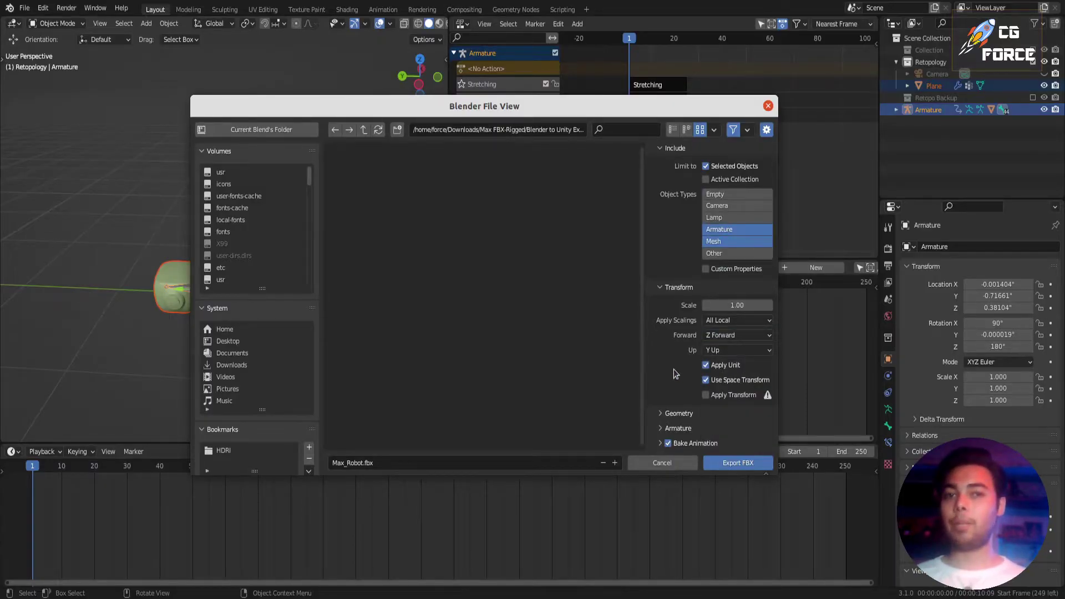
Turn off Apply Unit and Use Space Transform in the FBX export's transform options
click(715, 367)
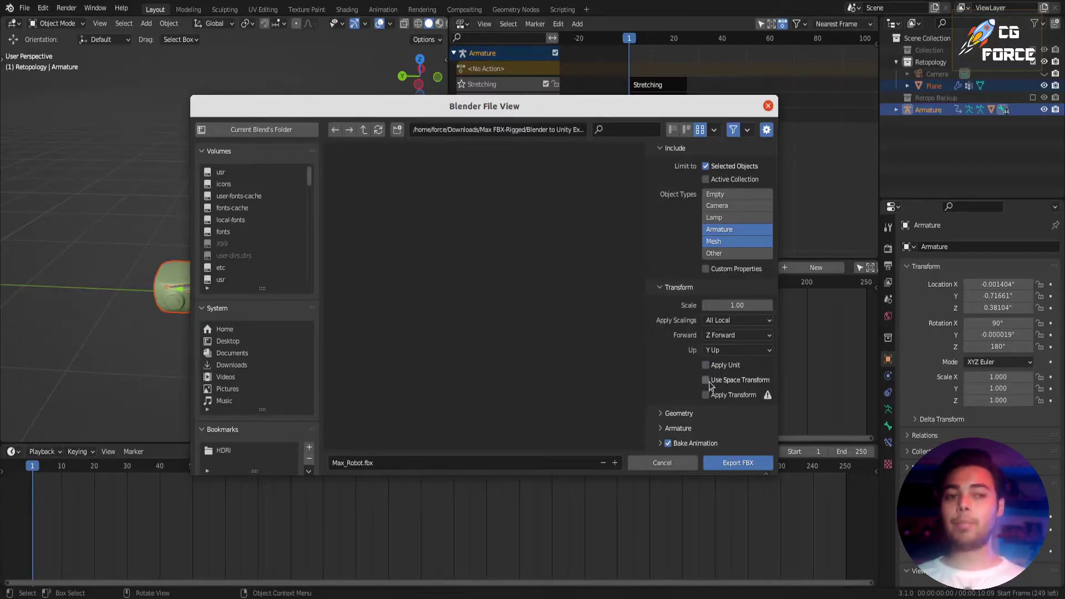
click(707, 380)
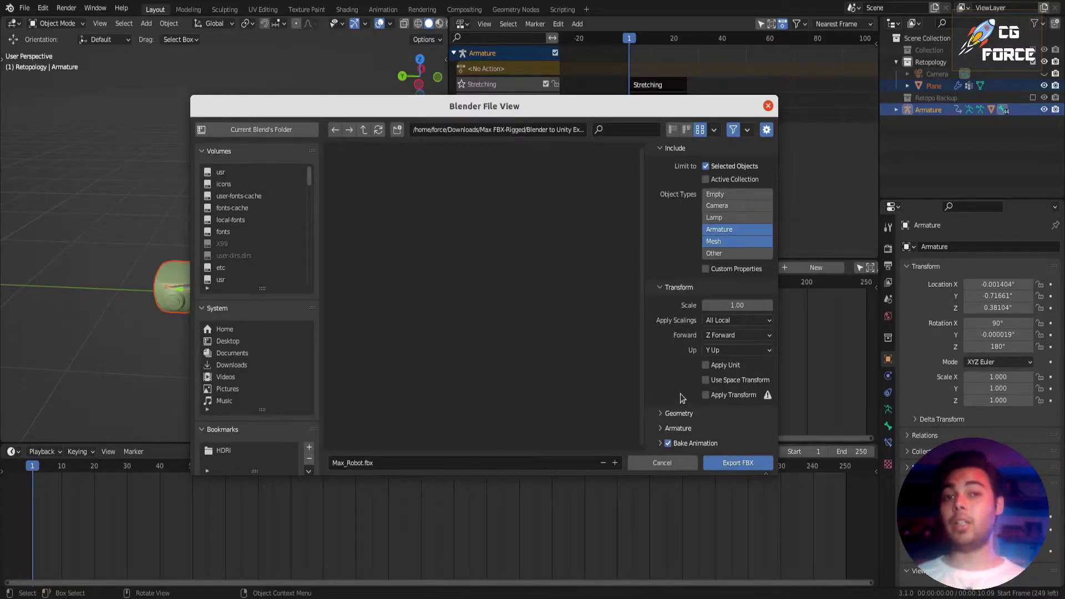
Expand the geometry and armature export options, and export only deform bones without leaf bones
click(672, 413)
scroll(672, 413, down, 3)
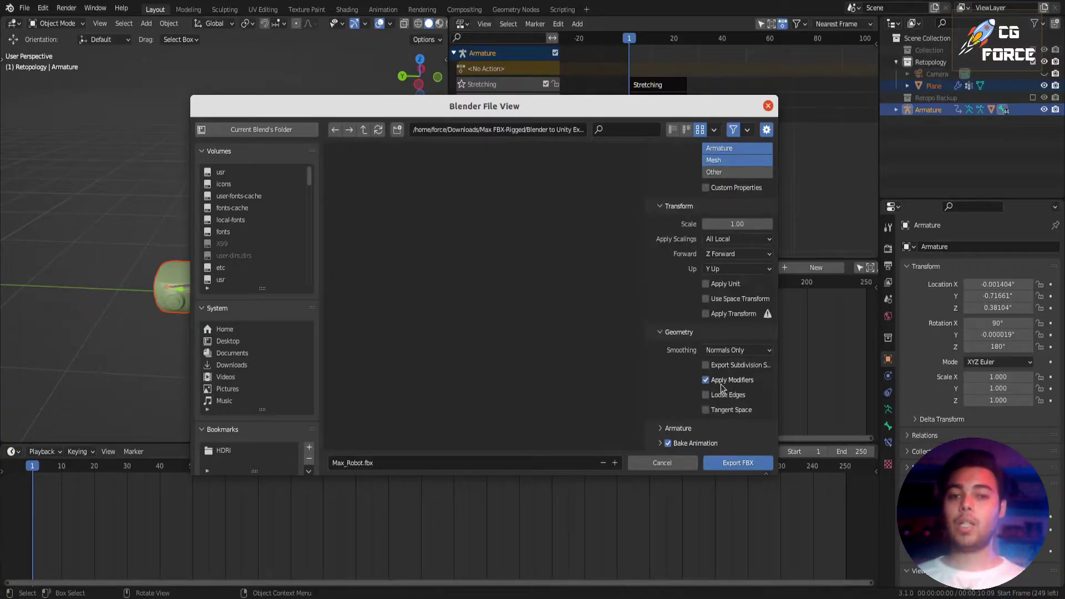
click(680, 425)
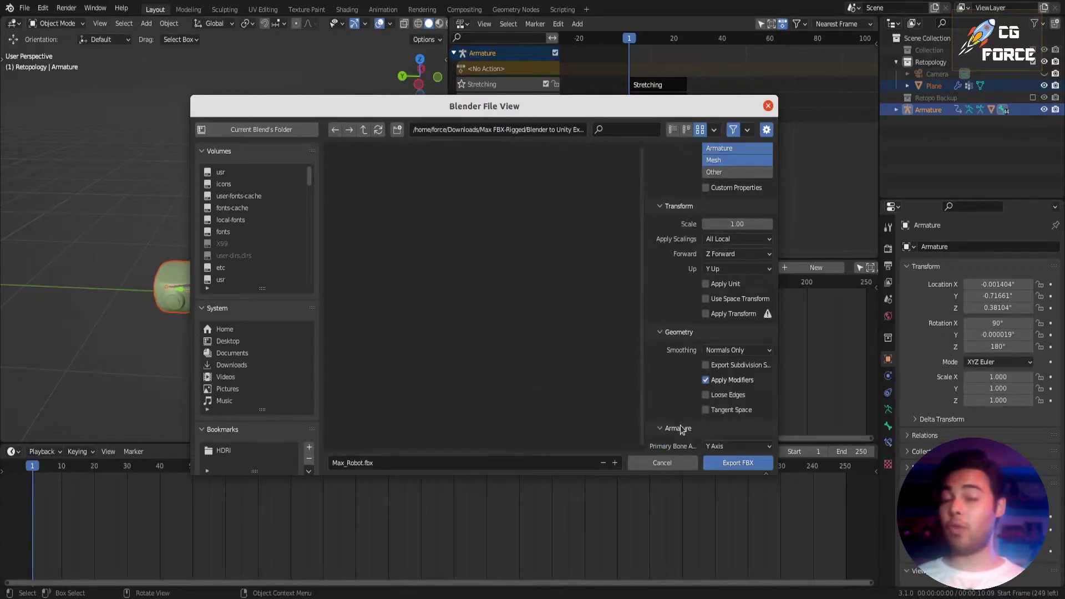
scroll(681, 427, down, 3)
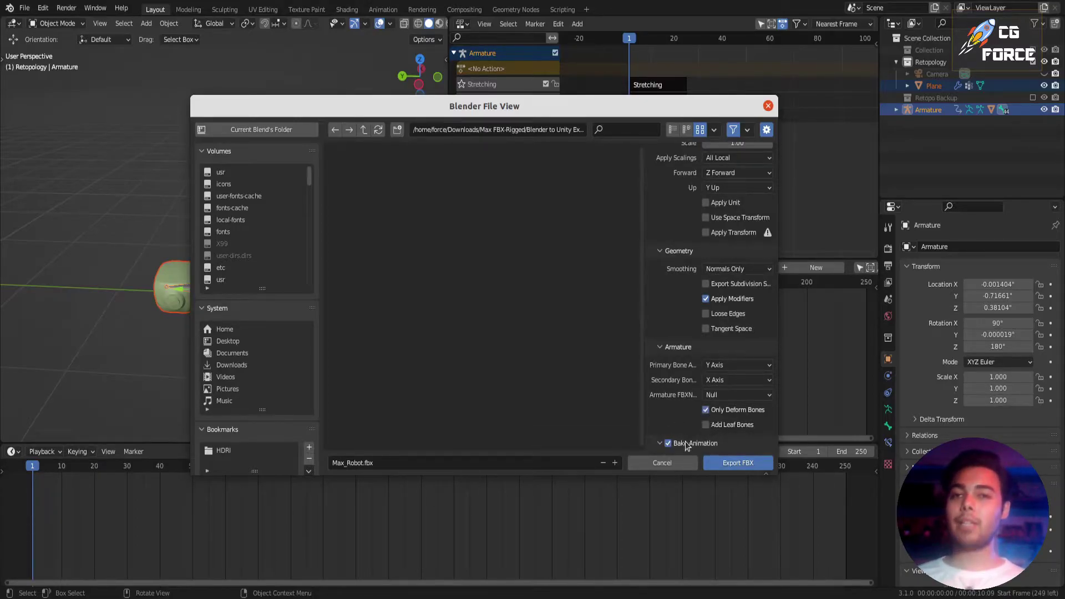
Turn off All Actions and Force Start/End Keying for the baked animation, and export the robot as Max_Robot.fbx
scroll(682, 441, down, 4)
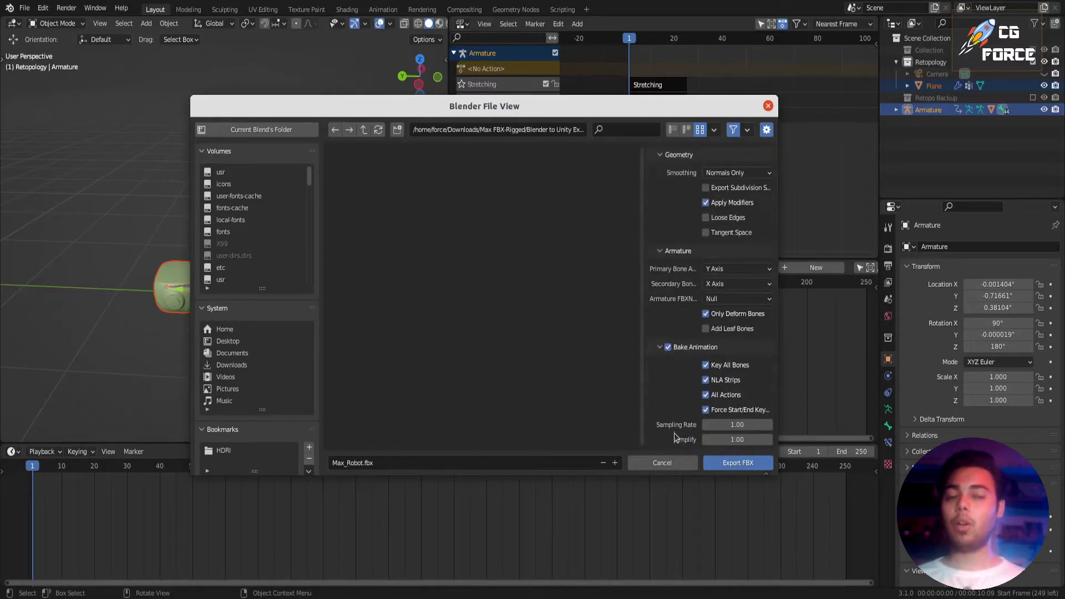
click(707, 395)
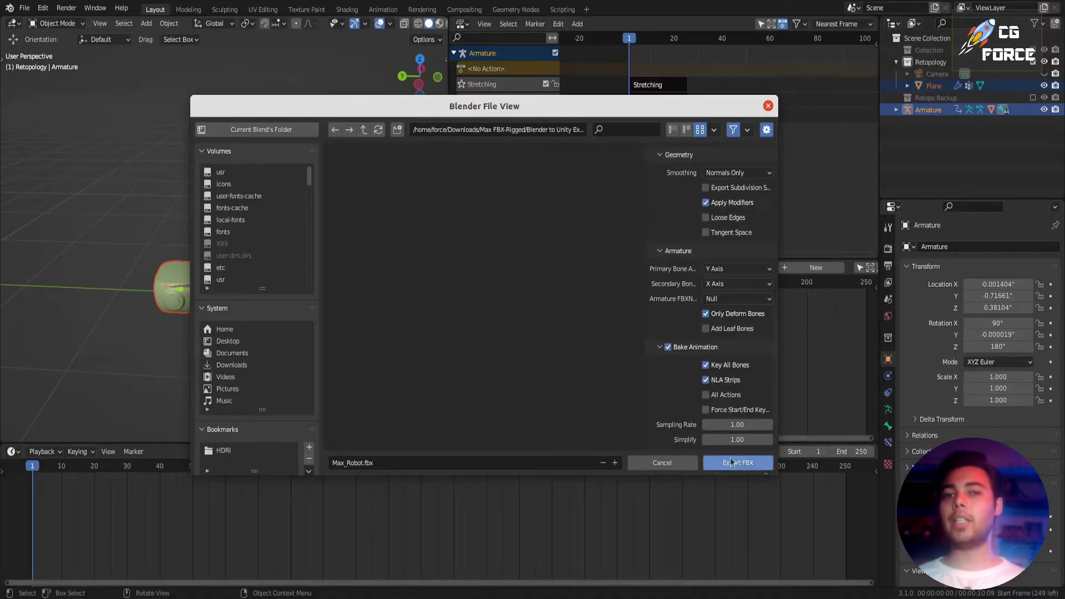
click(758, 464)
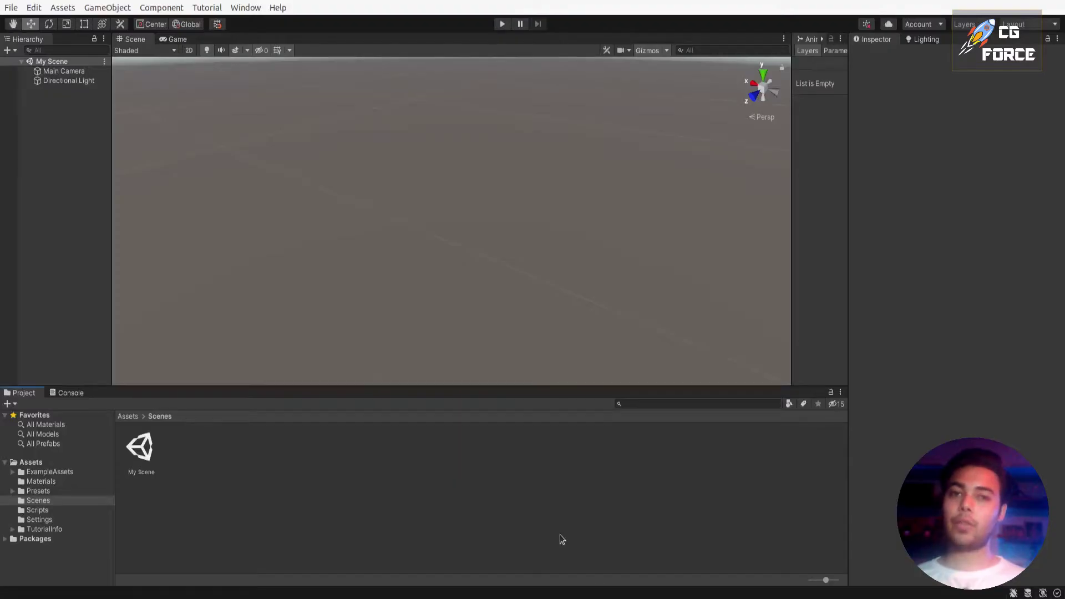
Import Max_Robot.fbx from the Blender to Unity Export folder into the Unity project's Scenes folder
click(191, 597)
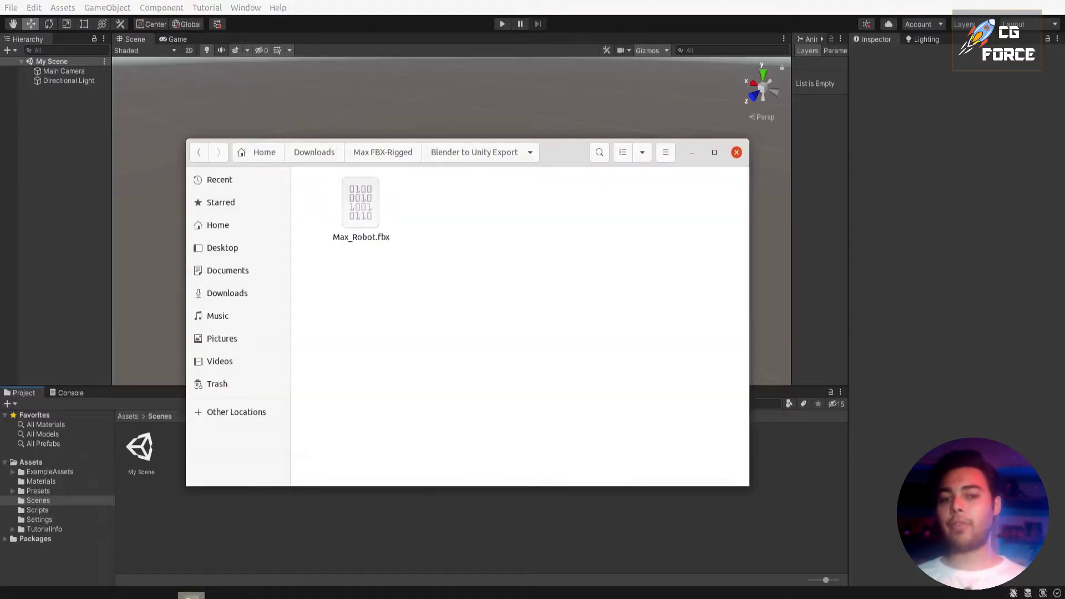
drag(561, 152, 866, 93)
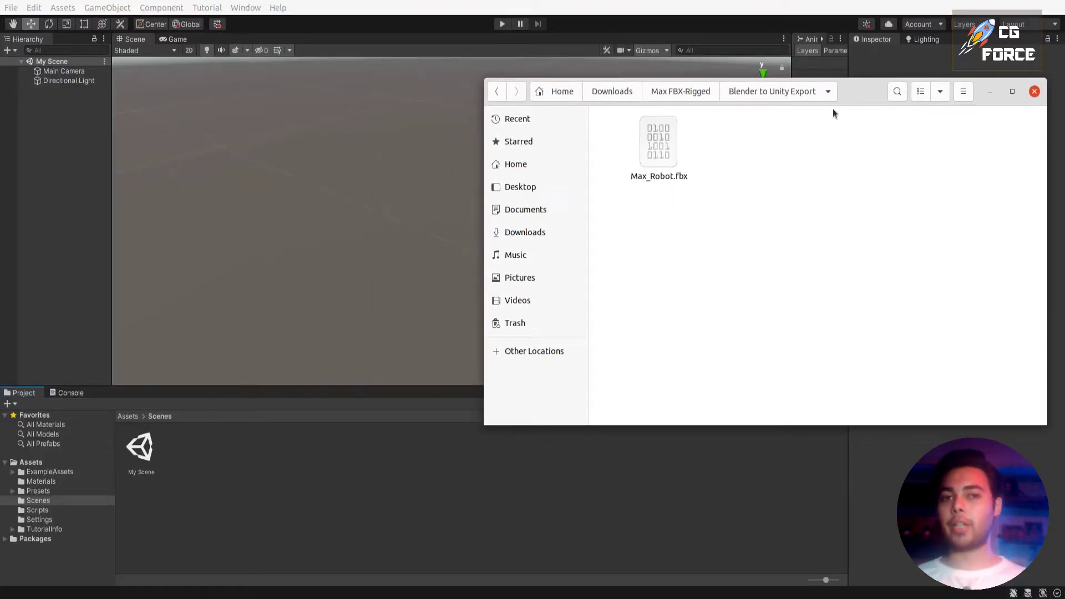
drag(659, 147, 202, 478)
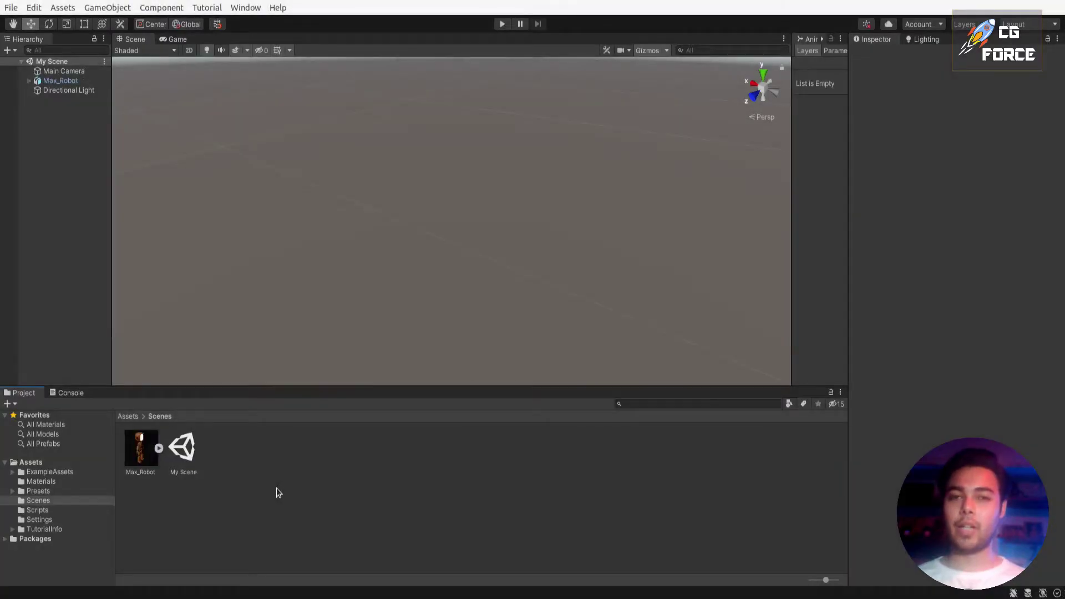
Expand the imported Max_Robot asset and inspect its armature, mesh, body materials and robot face material
click(155, 453)
click(158, 449)
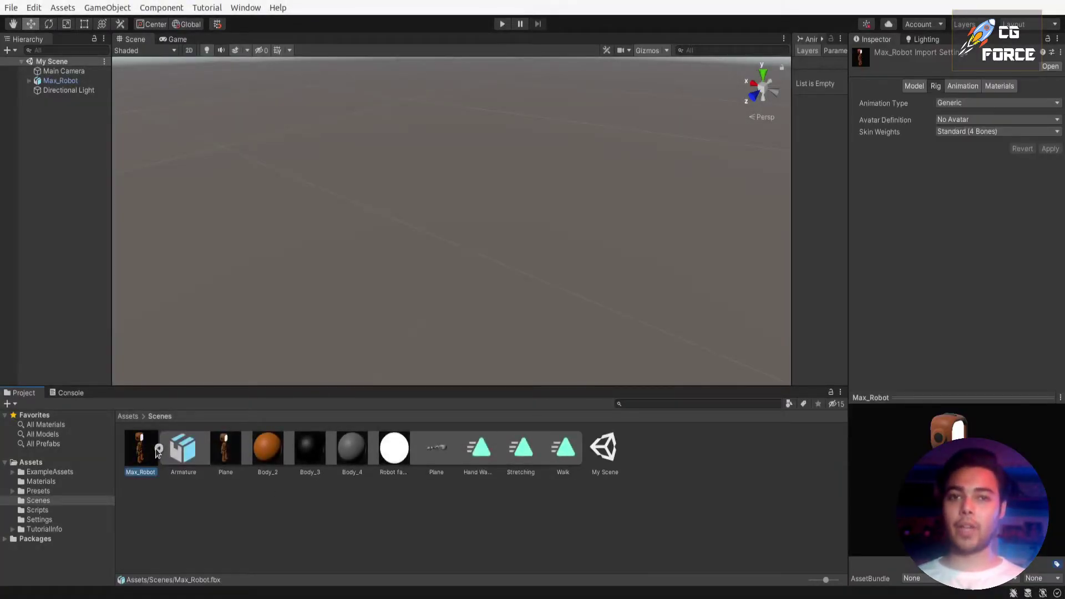
click(188, 454)
click(224, 453)
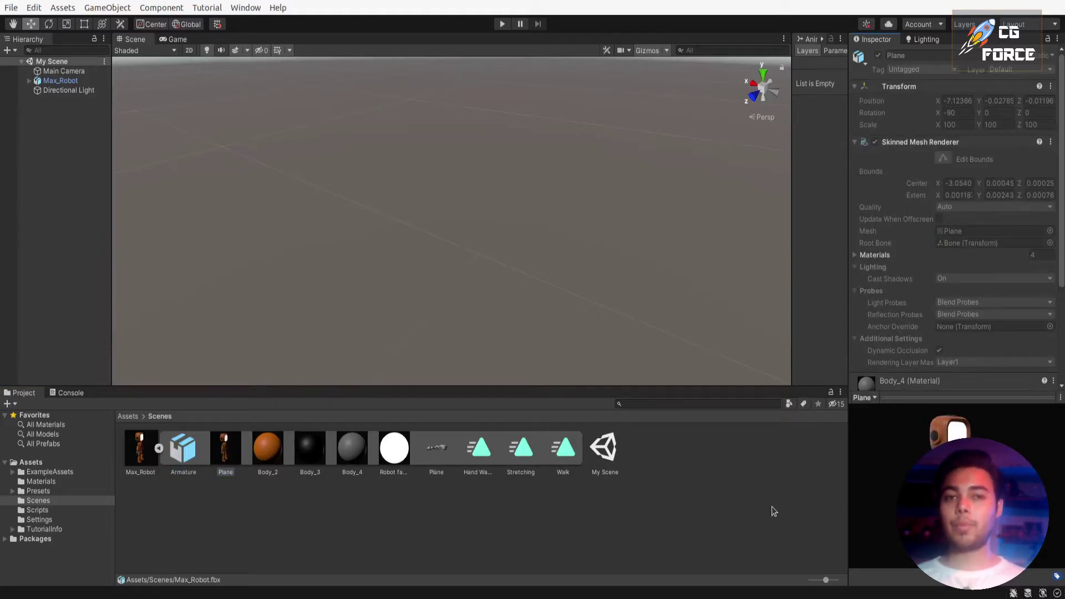
click(268, 452)
click(308, 456)
click(350, 453)
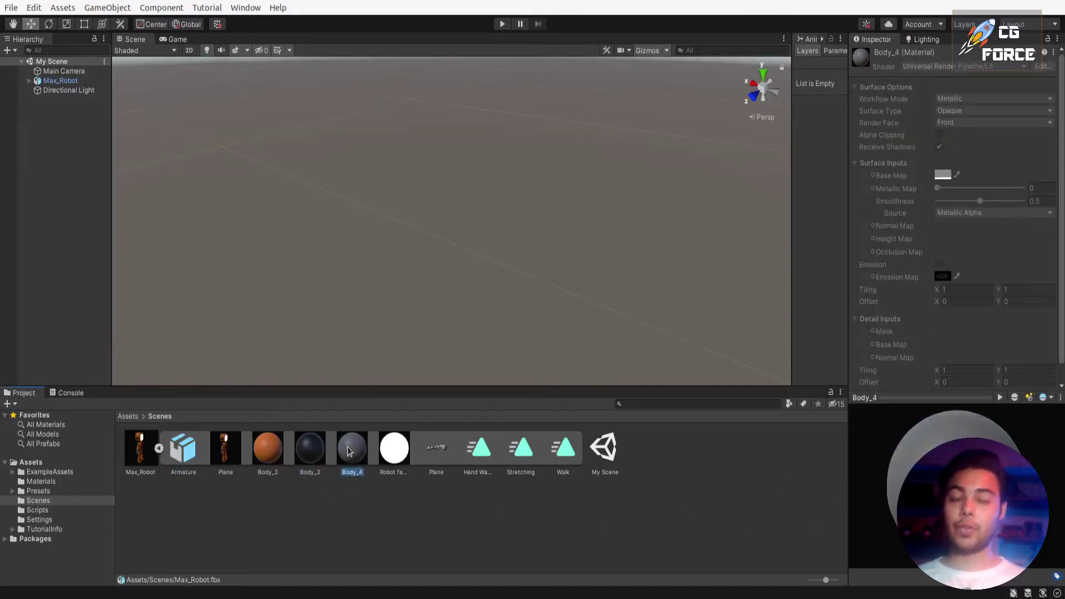
click(397, 457)
click(438, 454)
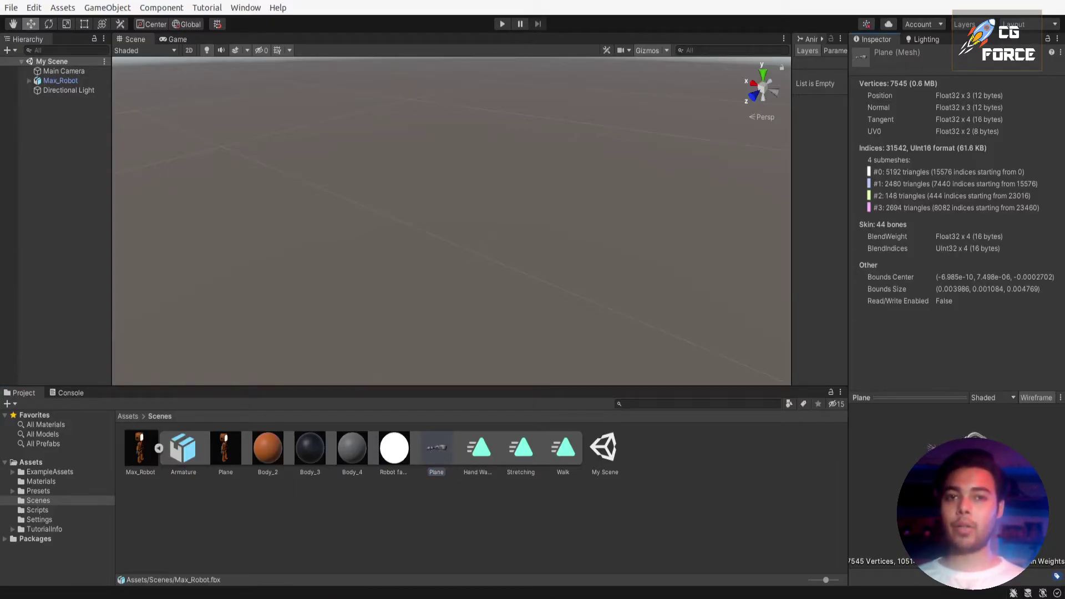
Inspect the three imported animation clips and play the Hand Wave clip in the preview, viewing the robot from the front
click(477, 451)
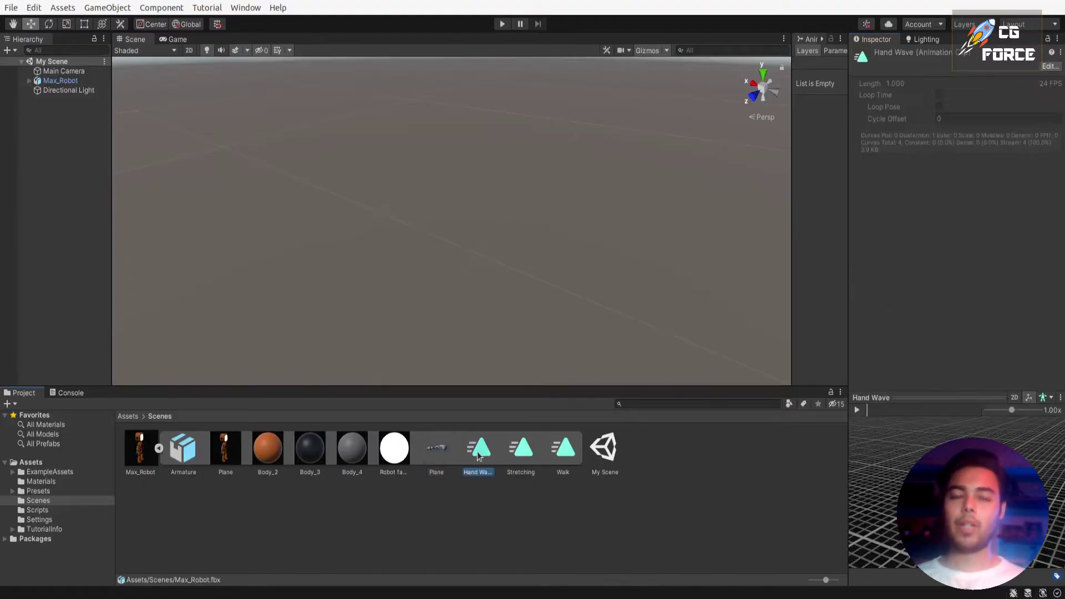
click(524, 456)
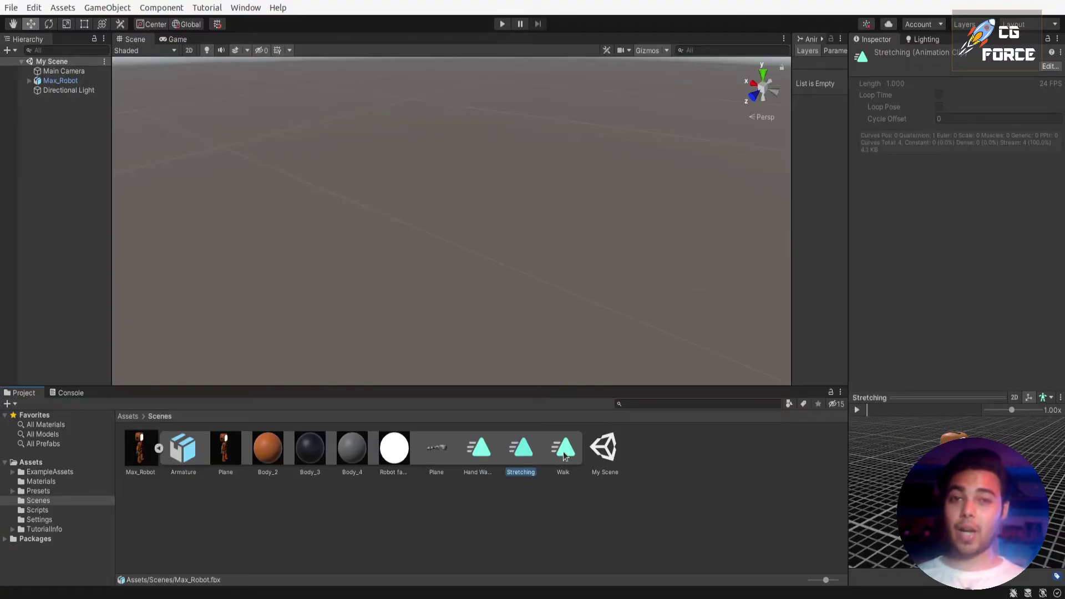
click(564, 456)
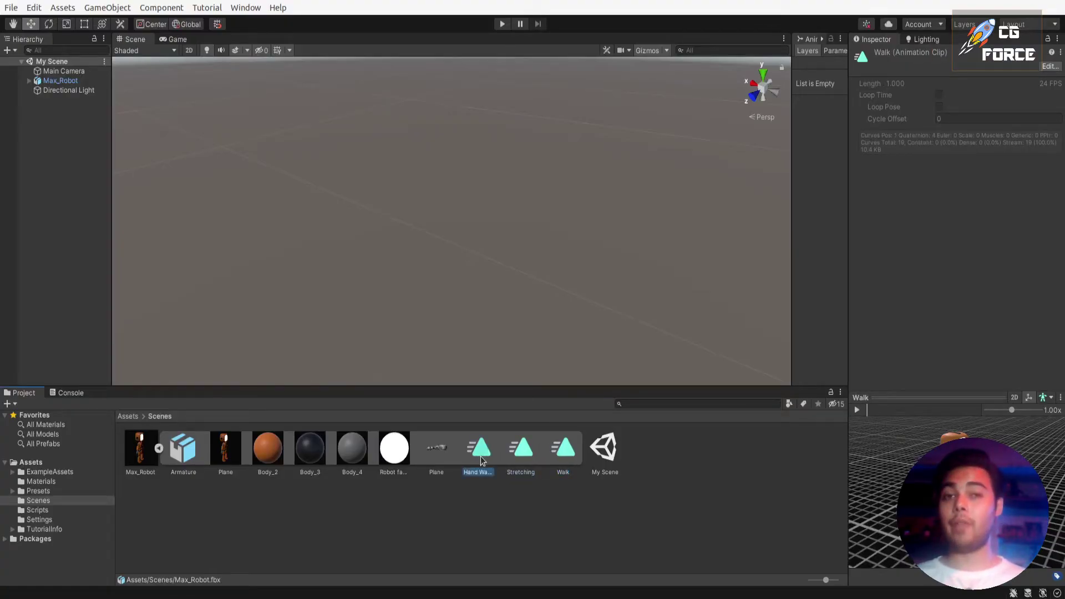
click(858, 411)
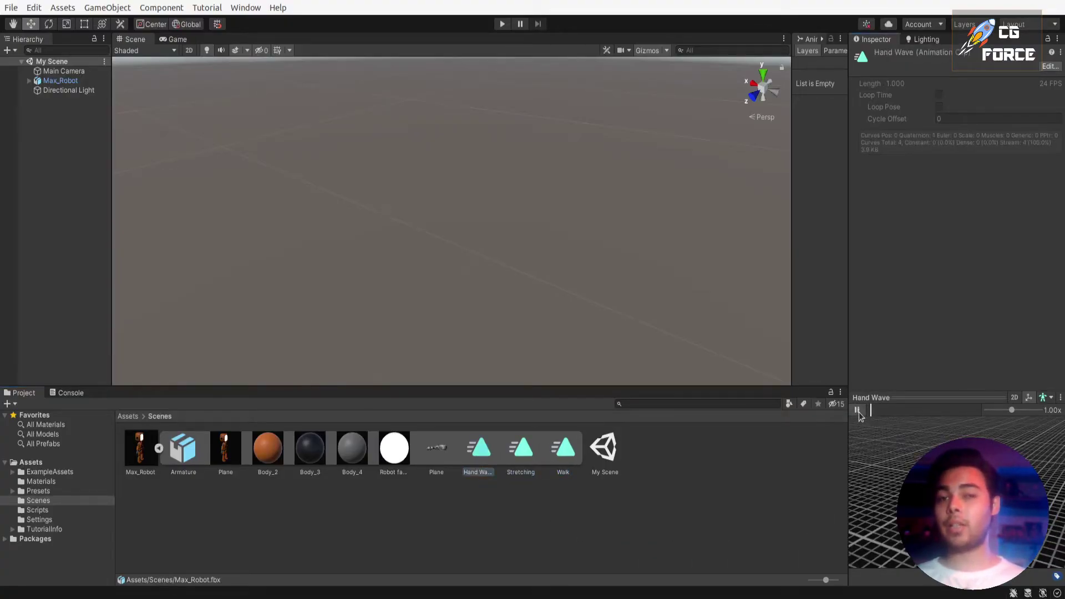
mouse_move(916, 499)
mouse_down()
mouse_move(931, 501)
mouse_move(902, 488)
mouse_move(897, 499)
mouse_up()
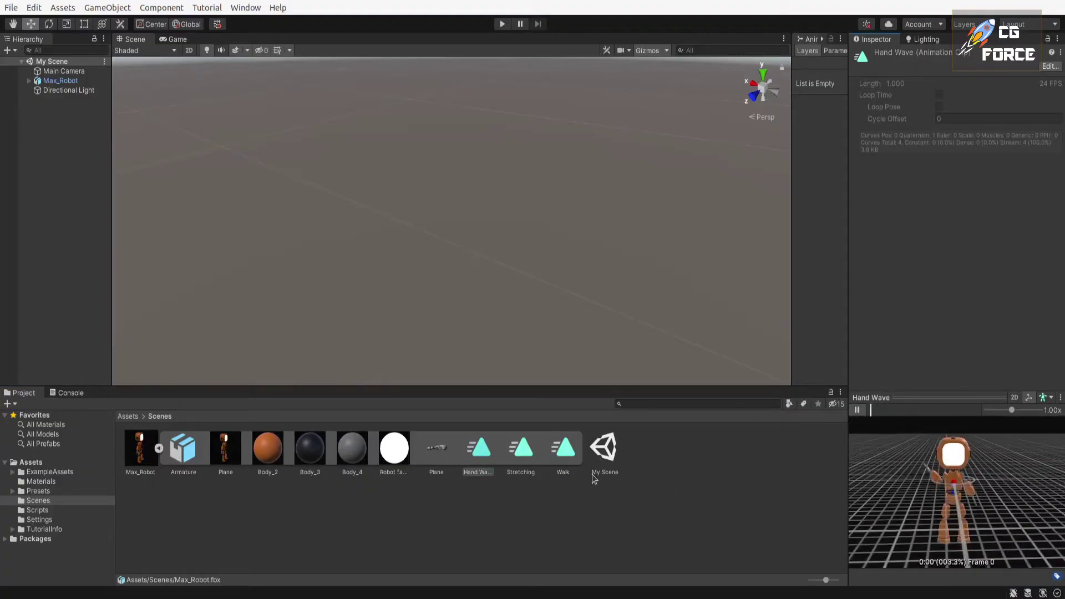
Preview the Stretching and Walk animation clips, viewing the walking robot from another angle
click(525, 460)
click(869, 410)
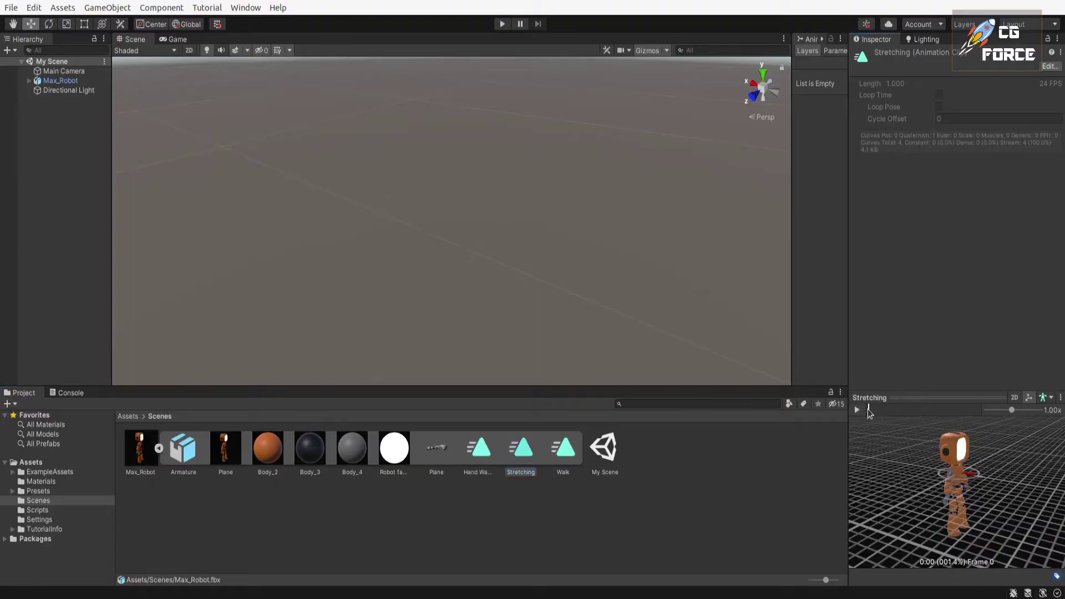
click(856, 410)
click(564, 450)
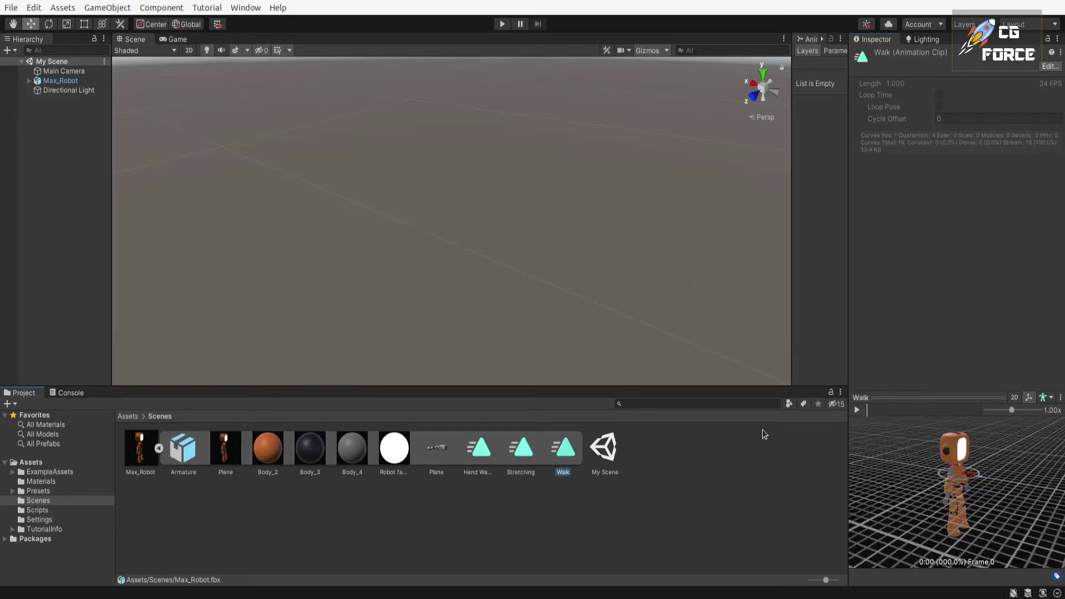
click(857, 410)
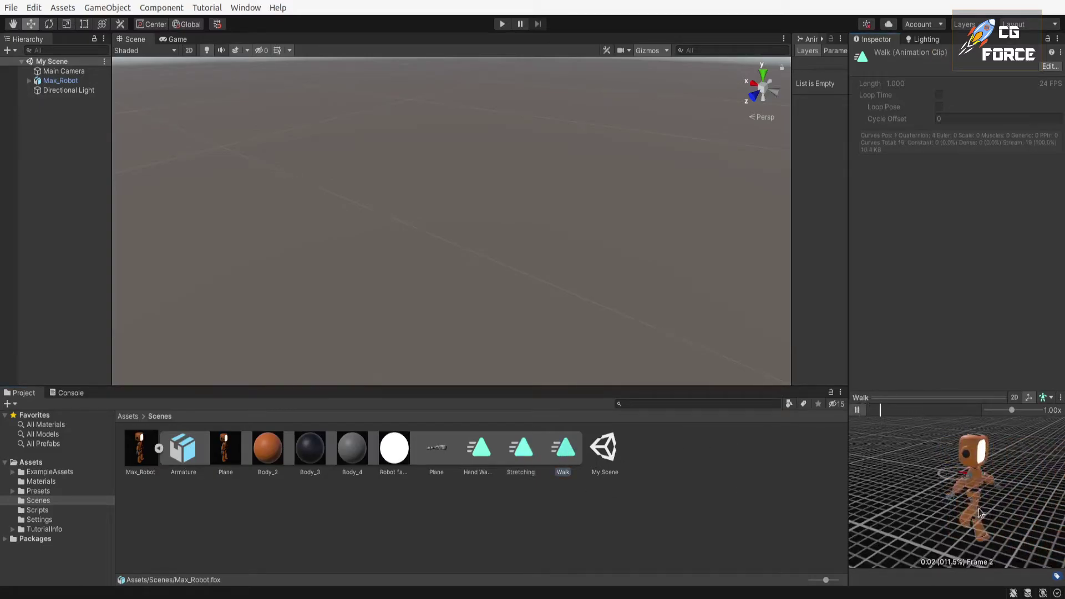
drag(977, 508, 887, 444)
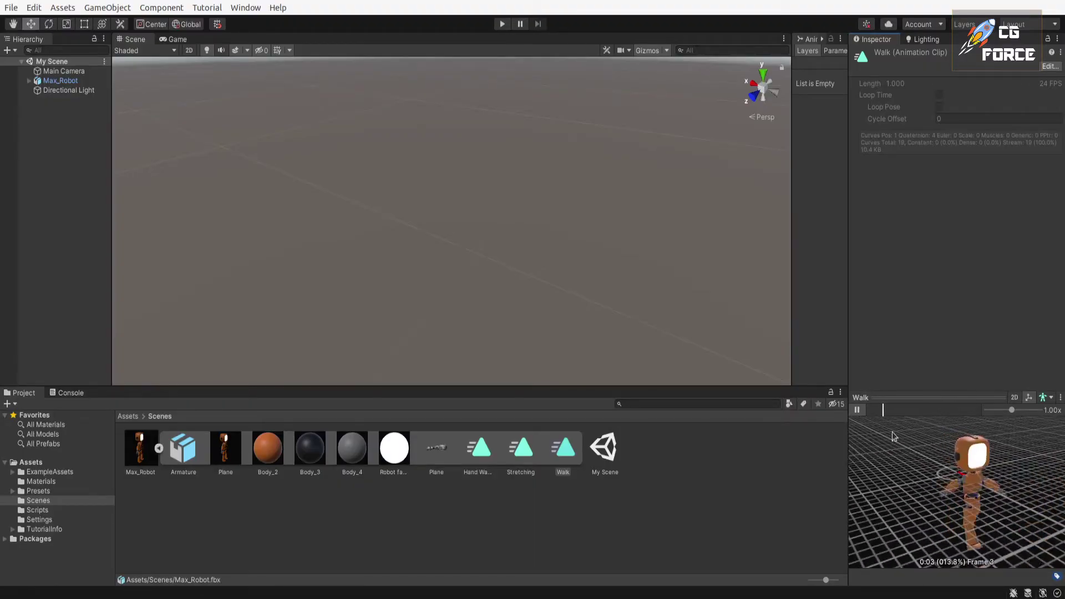
click(858, 410)
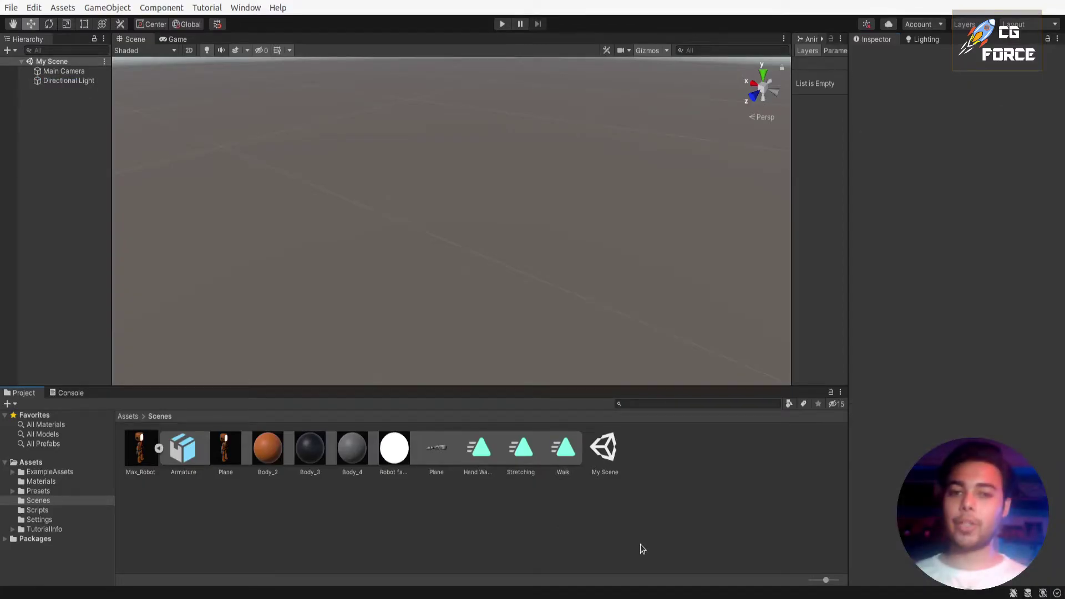
Extract Max_Robot's embedded materials into a new Max Materials folder inside a new MAx Materials folder under Scenes
click(140, 448)
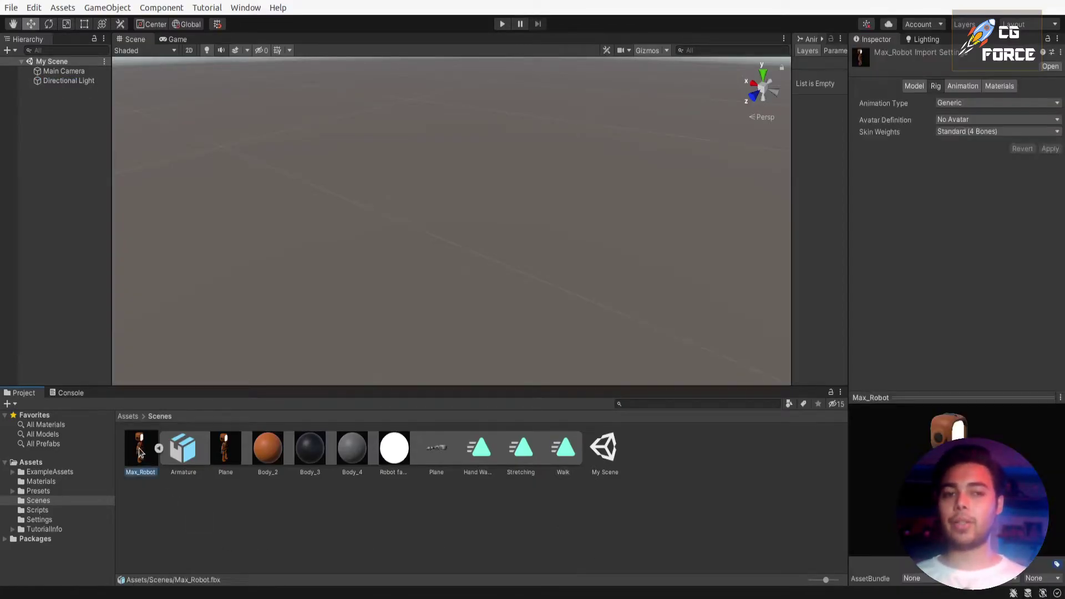
click(999, 86)
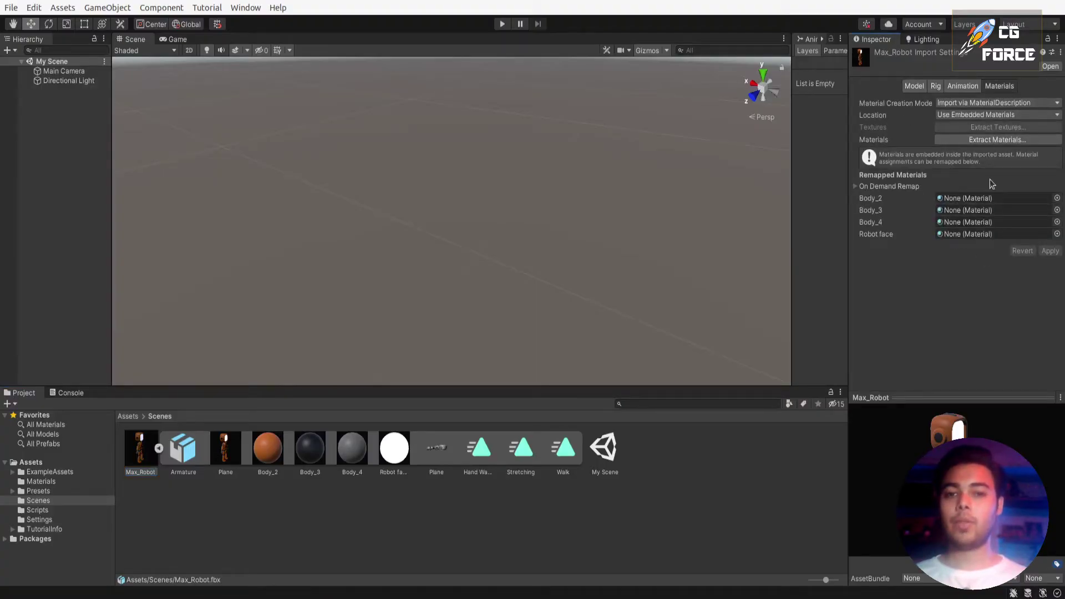
click(997, 139)
click(820, 48)
text(MAx Materials)
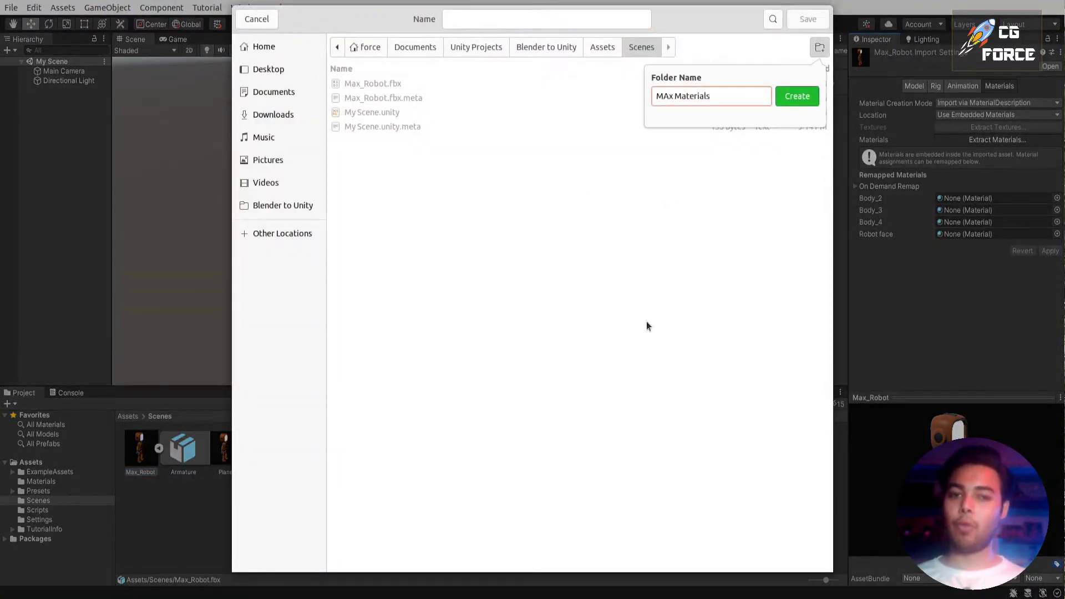
key(Return)
text(Max Materials)
key(Return)
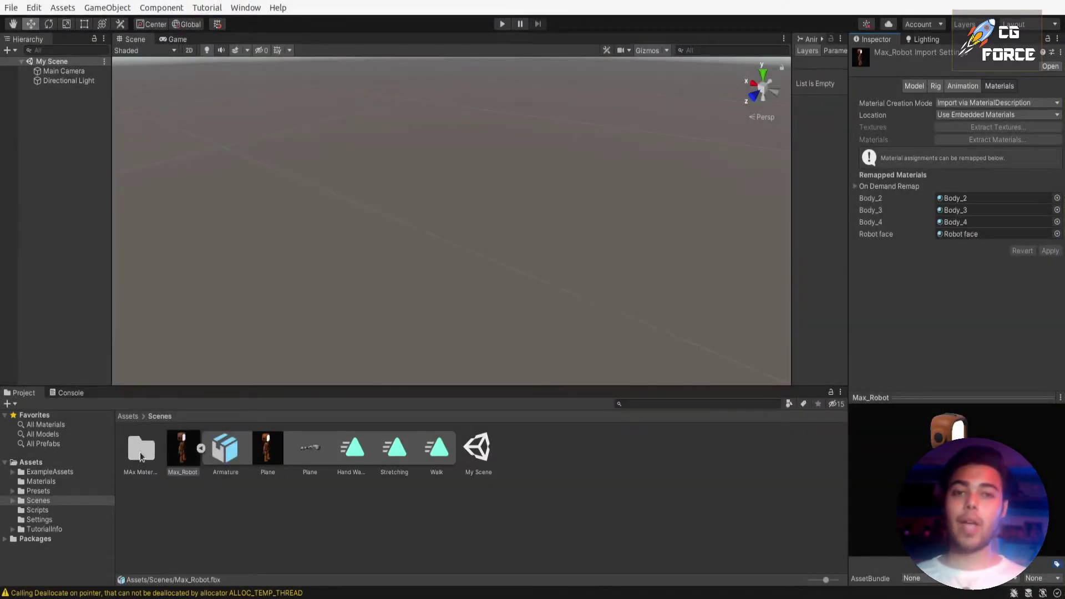
Open the nested Max Materials folder and import Robot_Emissive.png into it from the robot's Textures folder
double_click(142, 447)
double_click(141, 447)
key(Right)
key(Right)
key(Right)
key(Right)
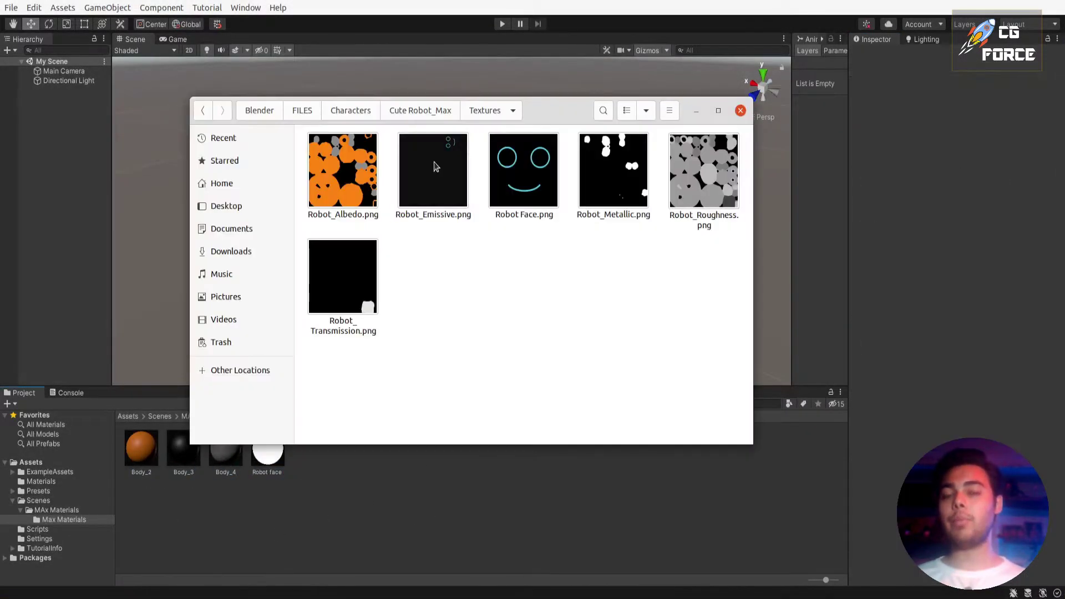
drag(435, 166, 451, 513)
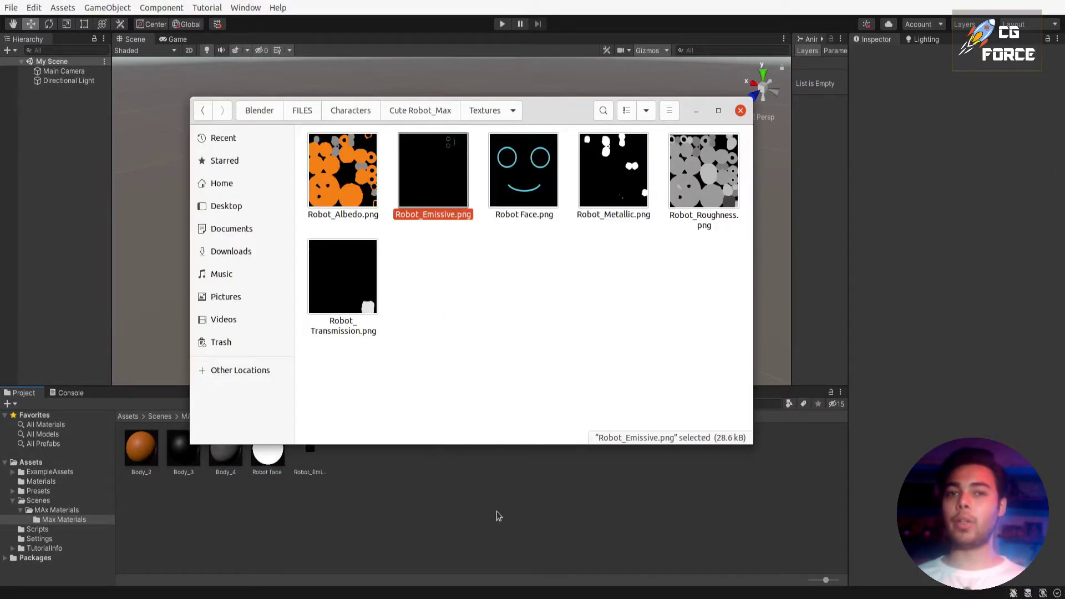
click(452, 513)
Assign the Robot_Emissive texture as the Emission Map of the Robot face material
click(279, 475)
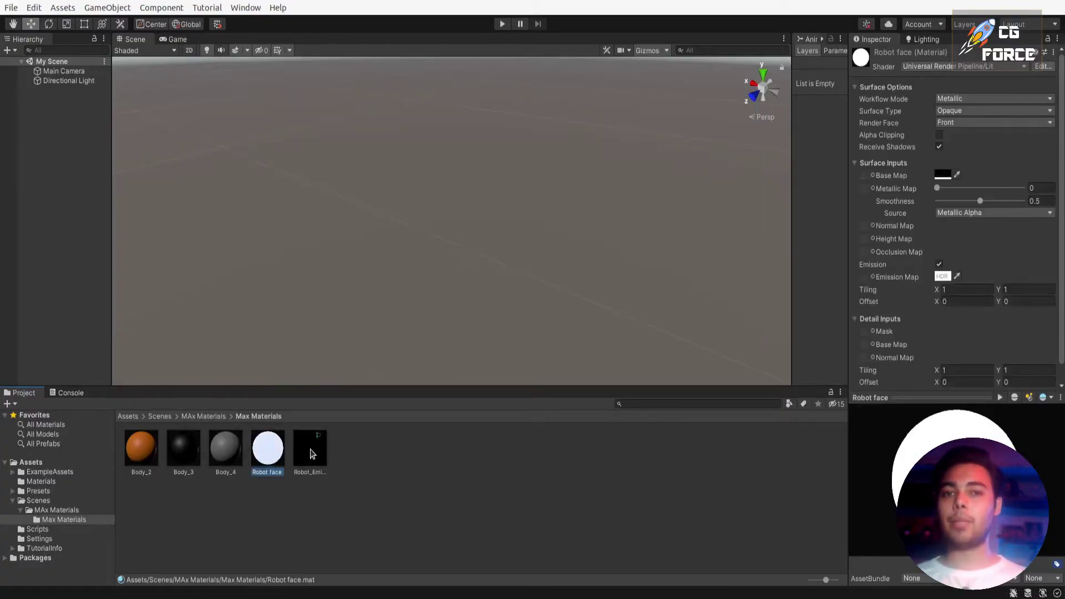
drag(313, 451, 863, 277)
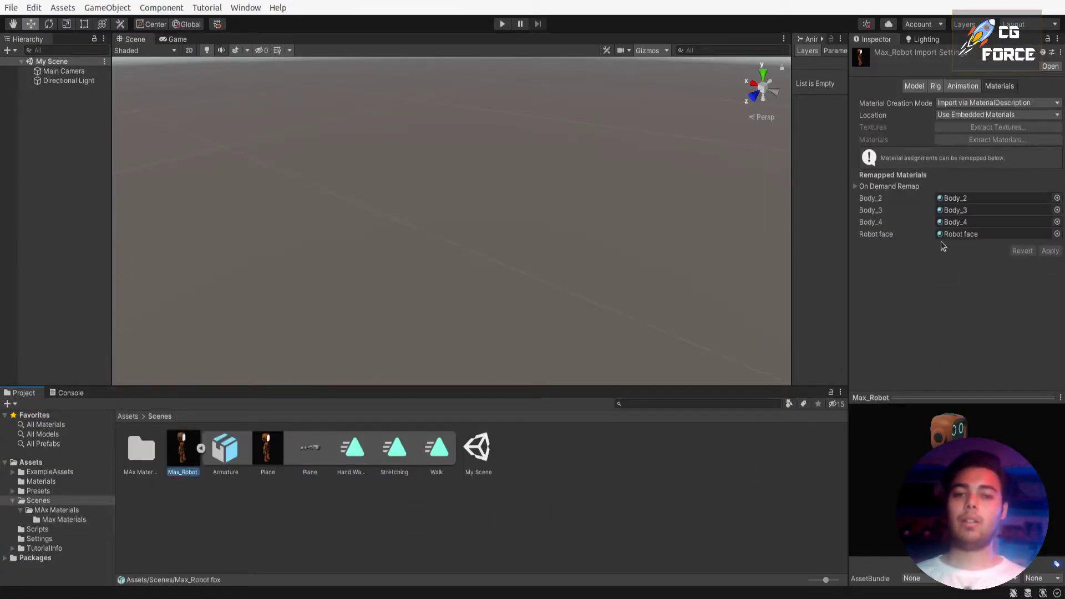
Examine the scene, mesh and geometry options in Max_Robot's model import settings
click(914, 86)
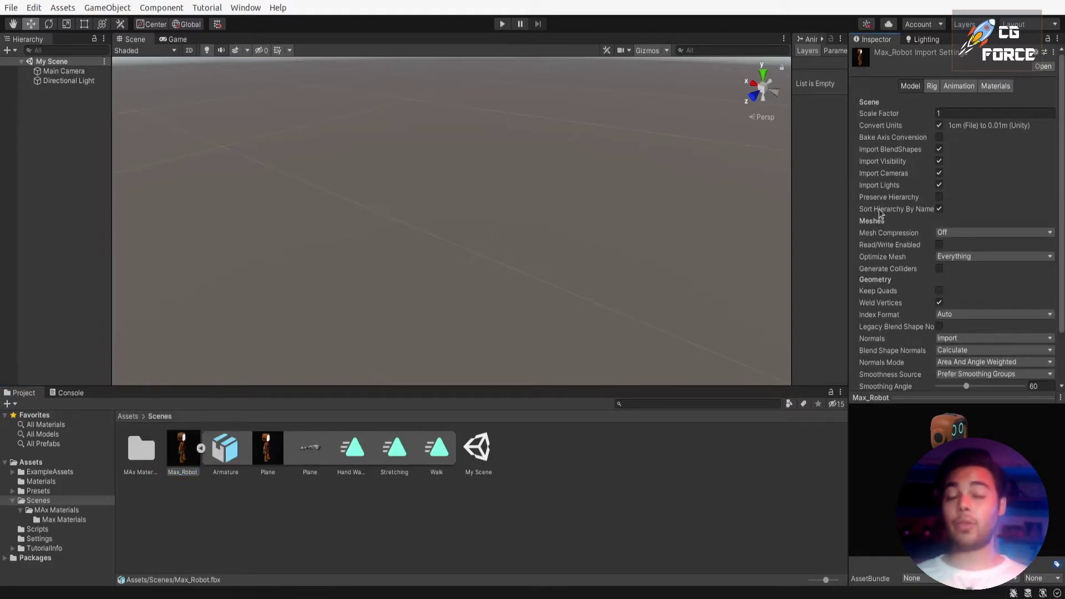
scroll(880, 238, down, 3)
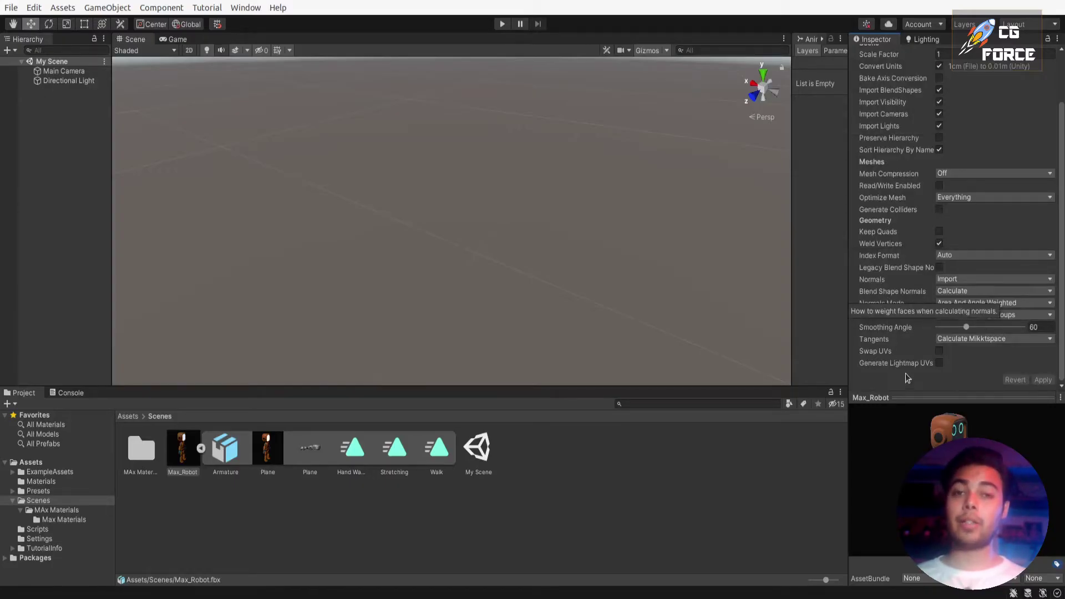
Set Max_Robot's rig to the Generic animation type with the avatar created from this model, and apply the import settings
scroll(894, 337, up, 3)
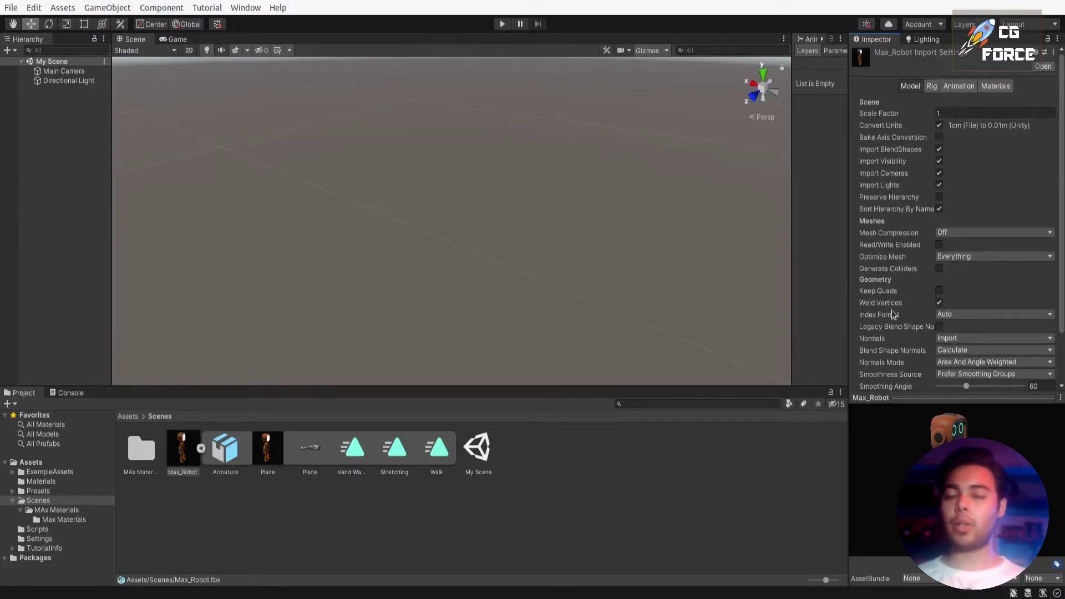
click(931, 86)
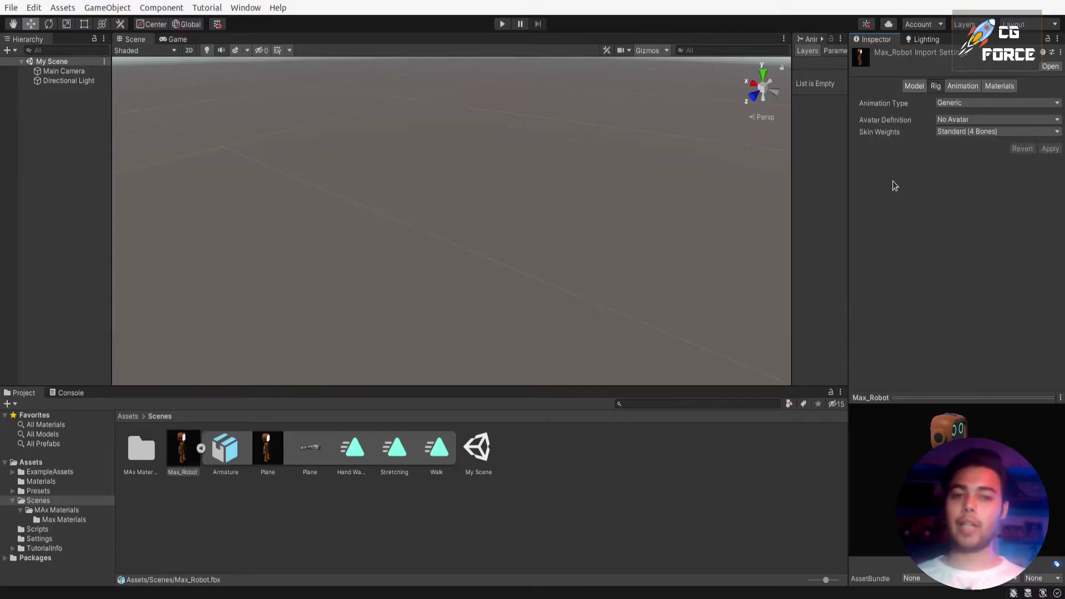
click(993, 104)
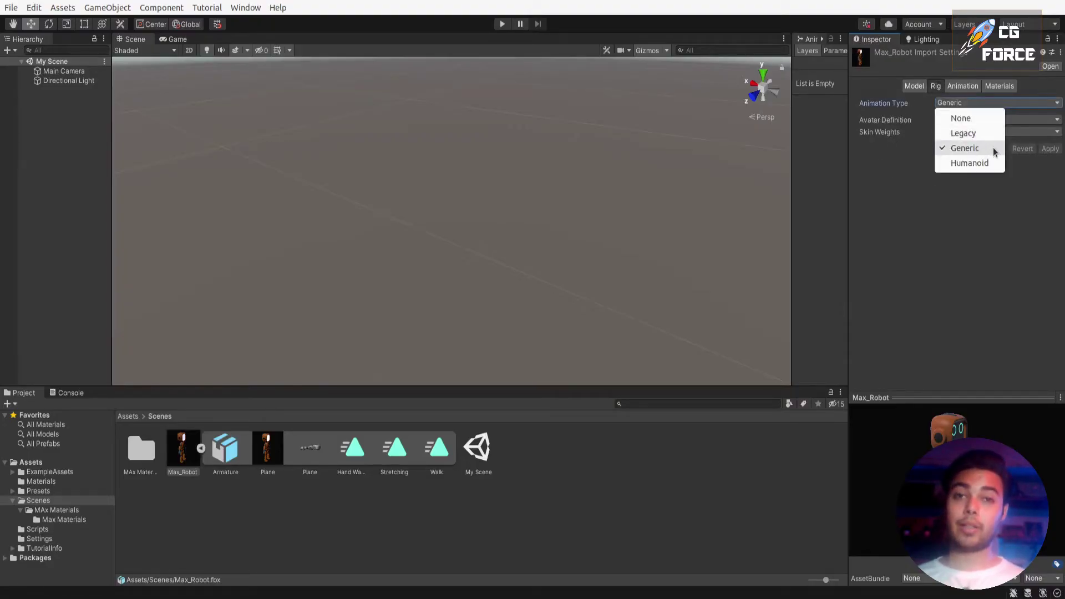
click(993, 149)
click(958, 120)
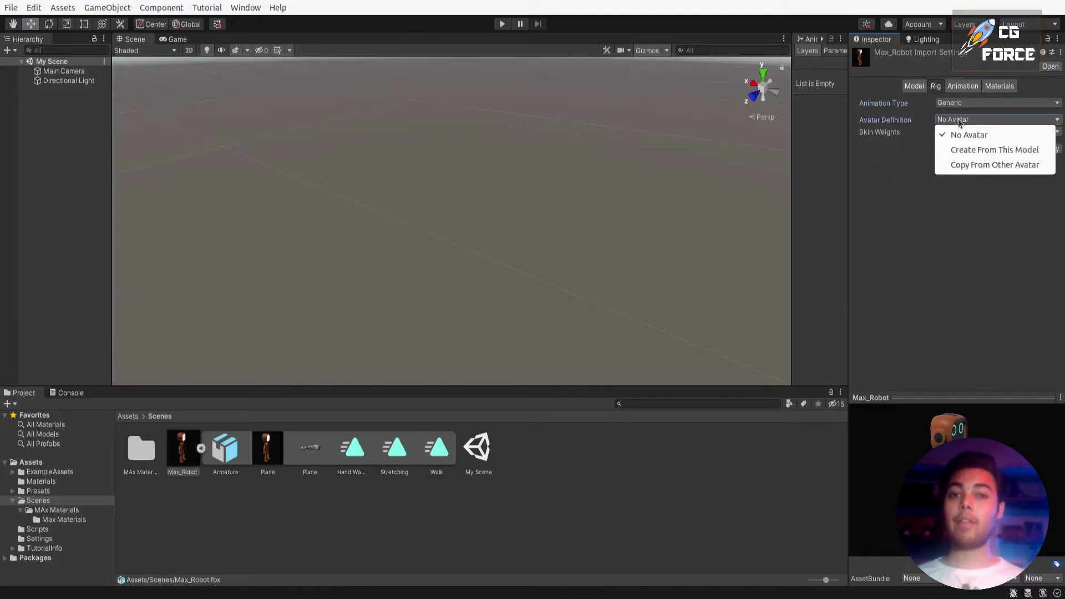
click(1046, 151)
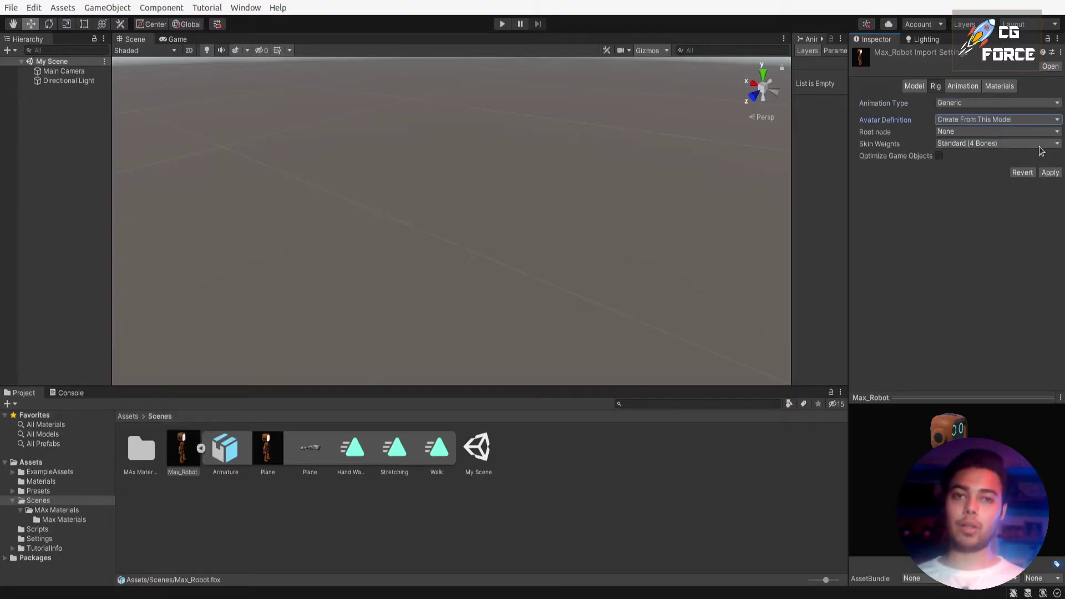
click(1051, 173)
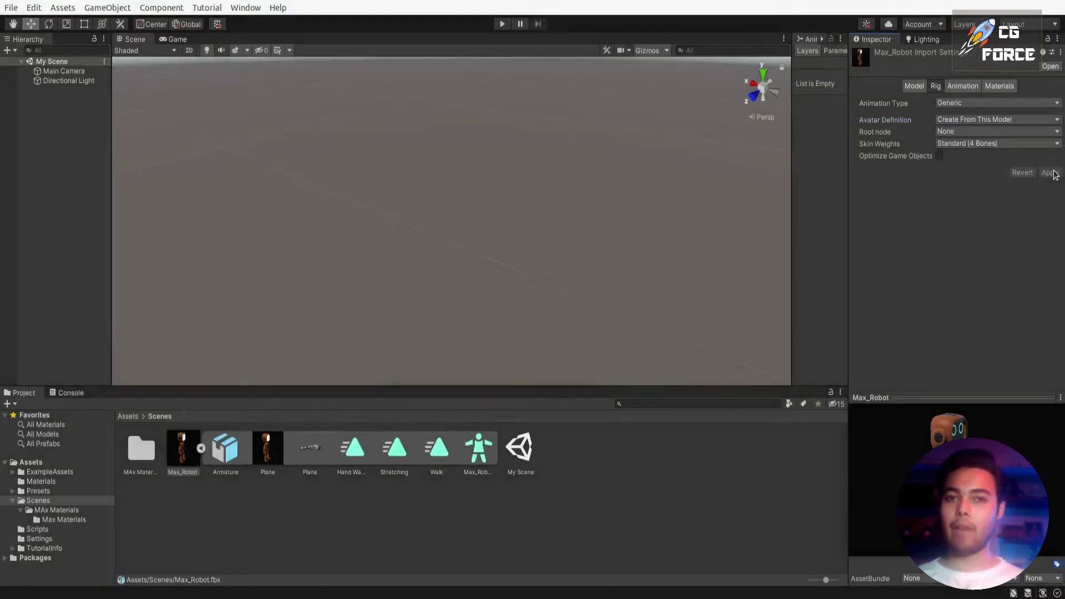
Examine the Walk and Hand Wave clips in Max_Robot's animation import settings
click(963, 86)
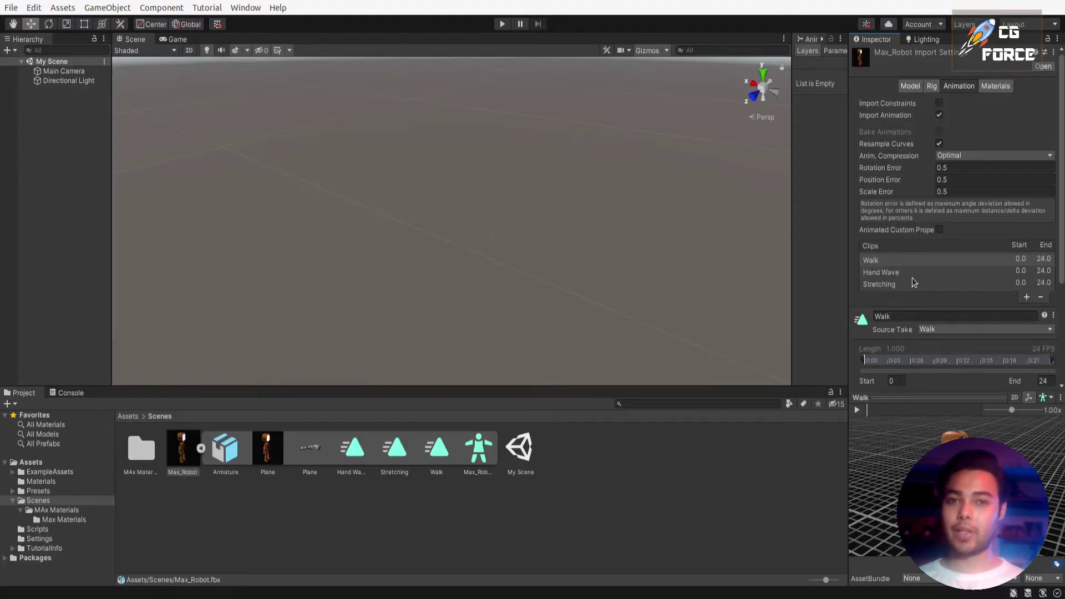
scroll(914, 283, down, 3)
click(908, 164)
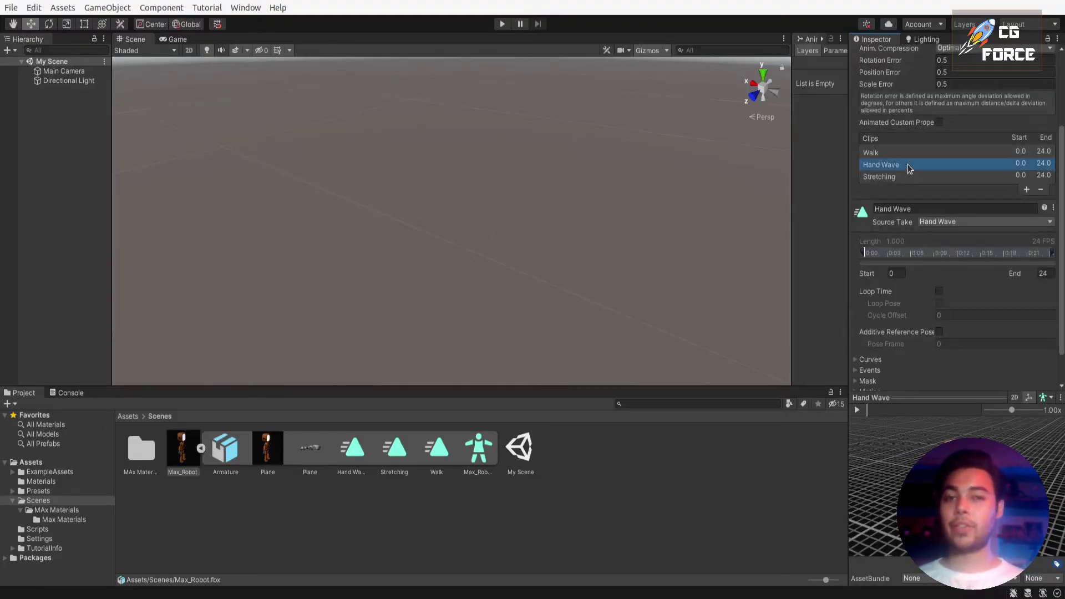
click(910, 155)
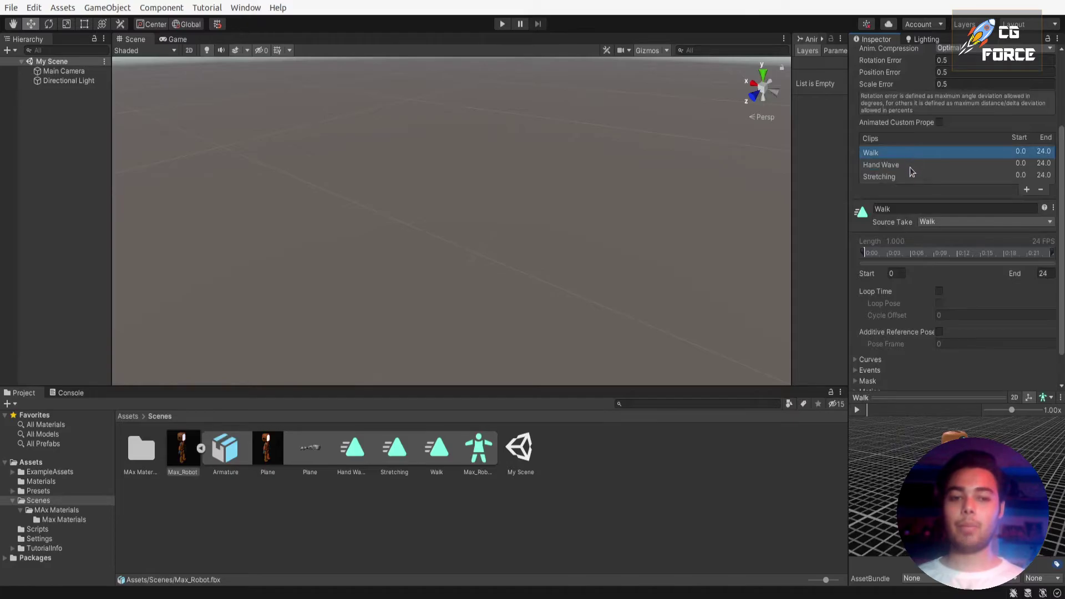
click(907, 164)
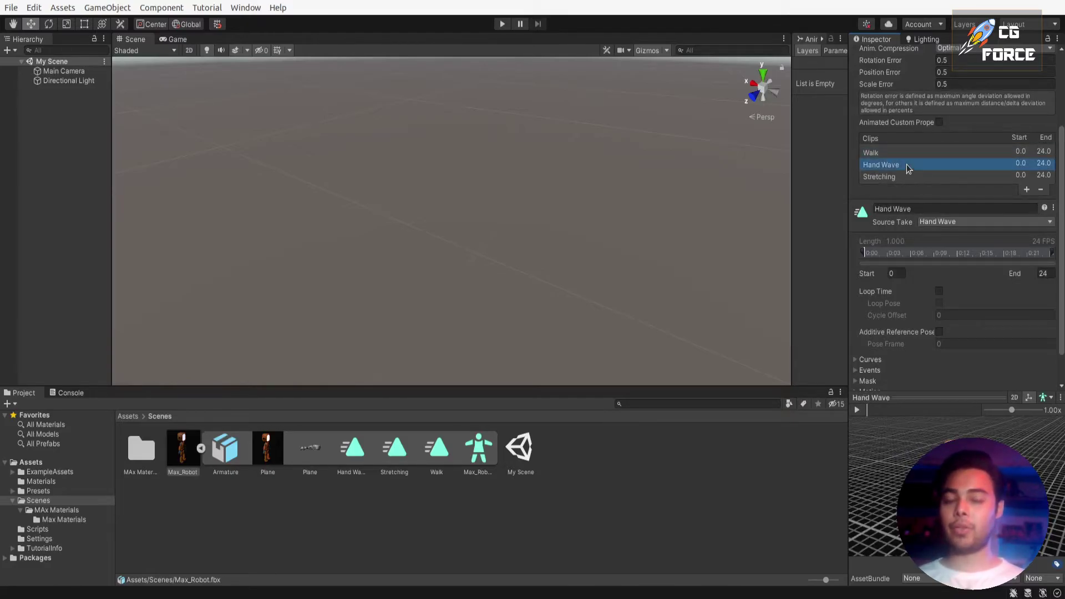
drag(888, 467, 899, 464)
Add the Max_Robot model to My Scene and expand it in the hierarchy to show its child objects
click(610, 458)
click(181, 456)
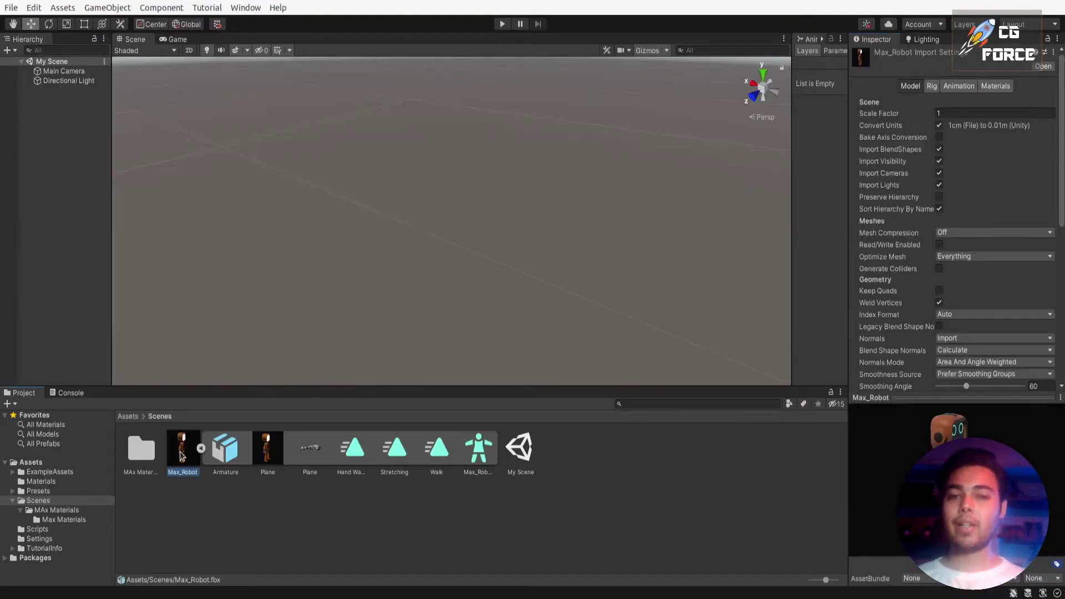
drag(185, 455, 64, 134)
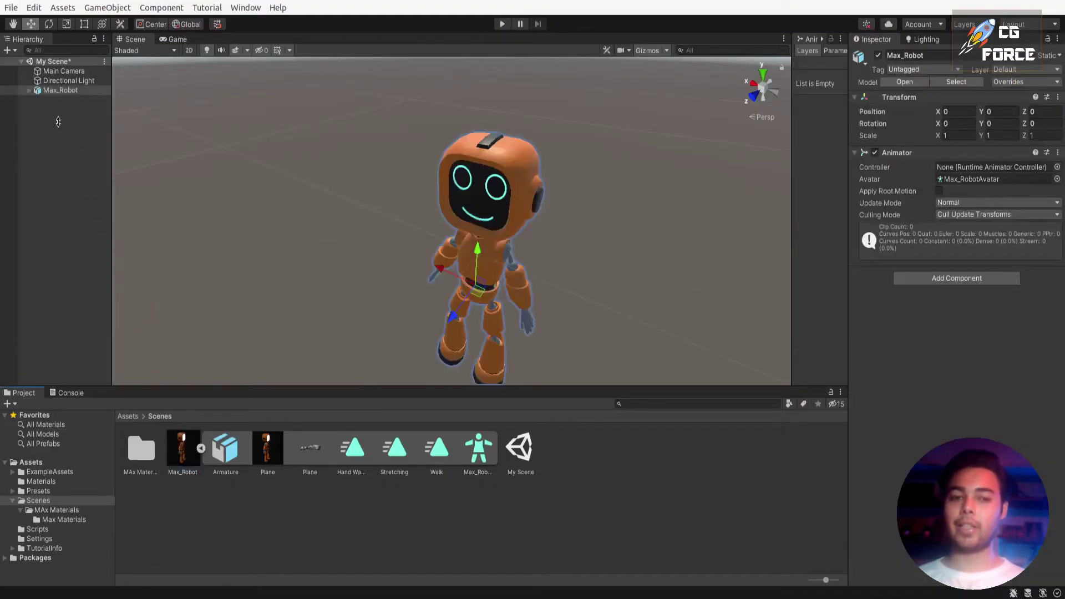
scroll(583, 254, down, 4)
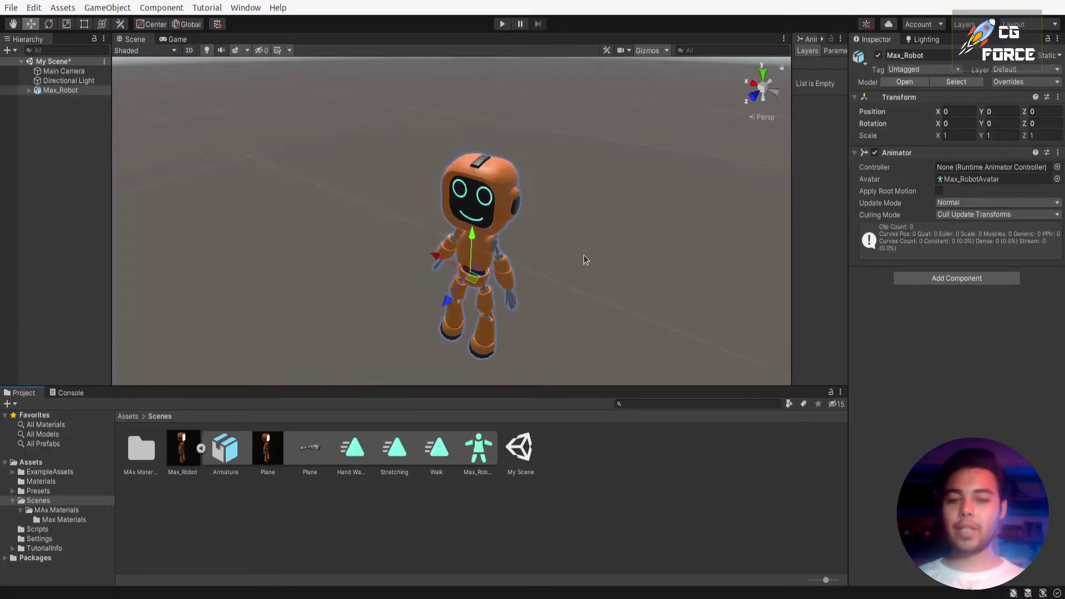
alt+drag(571, 268, 413, 278)
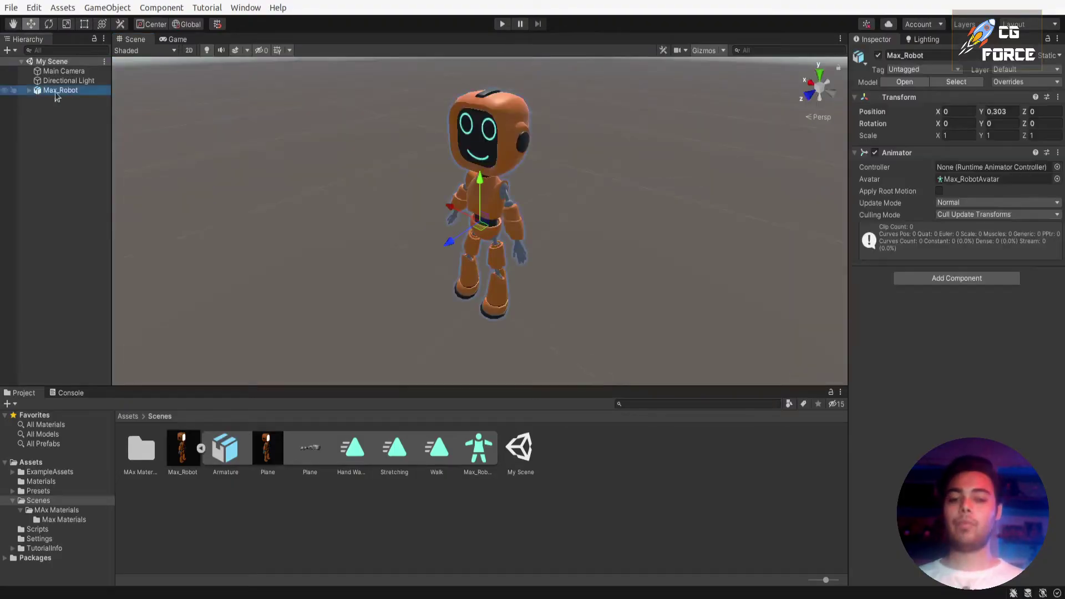
click(28, 90)
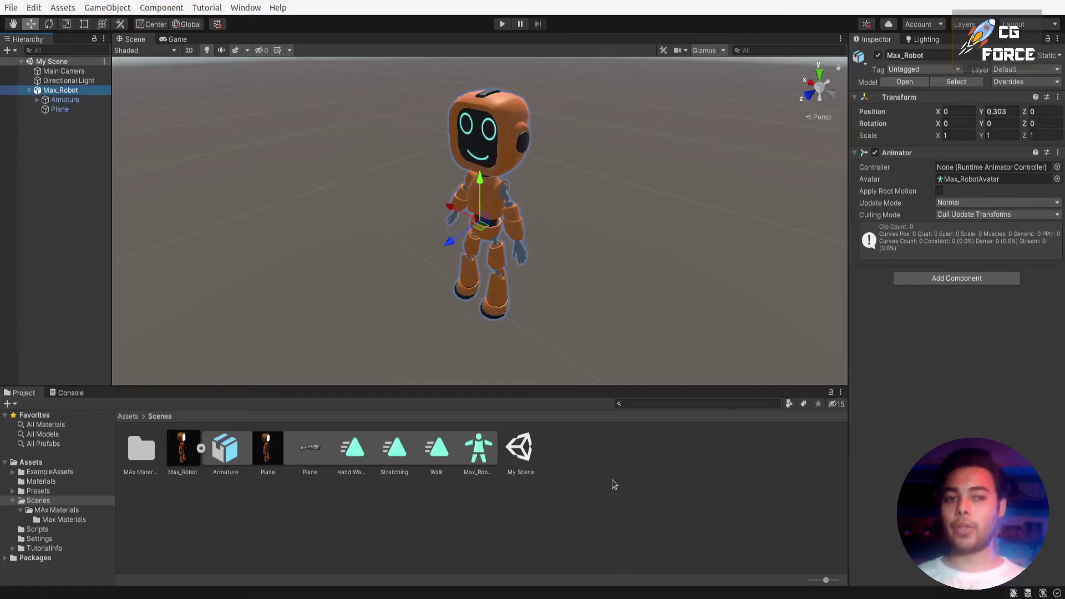
Create an Animator Controller named Max Controller in the Scenes folder
right_click(621, 452)
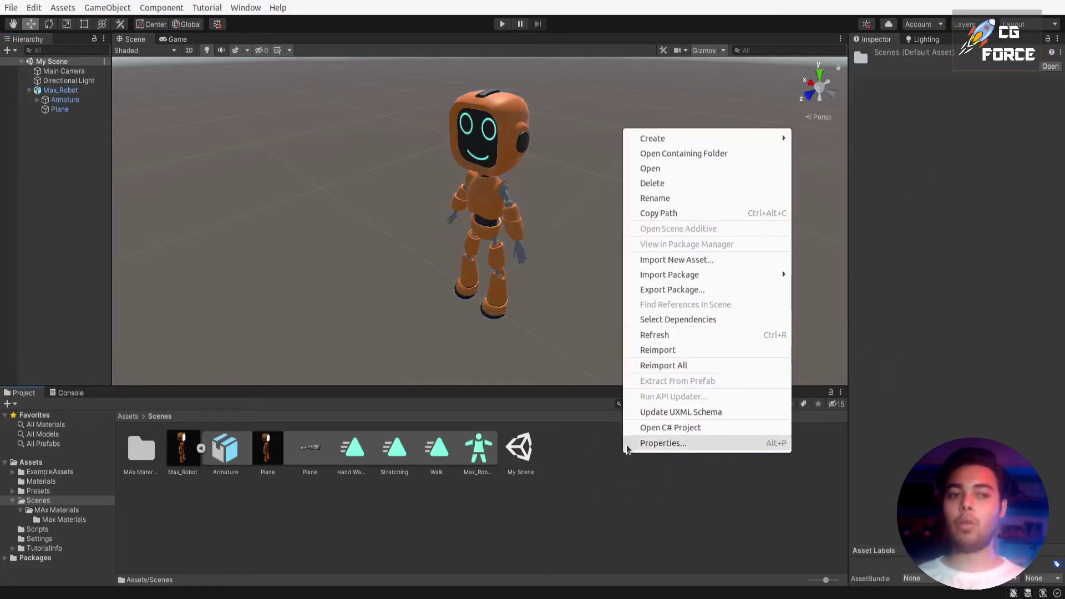
mouse_move(780, 139)
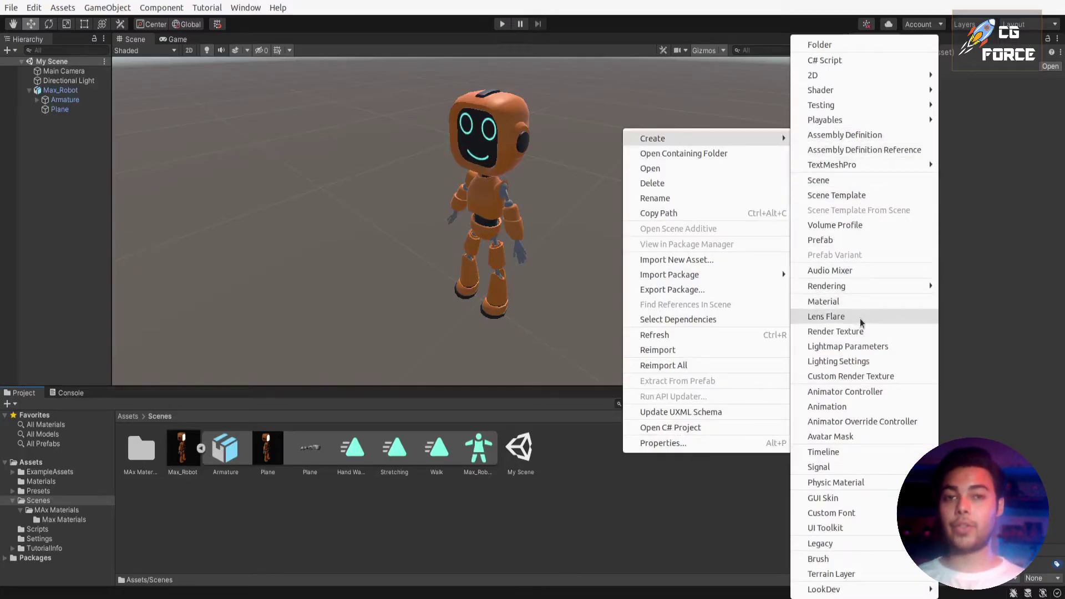
click(894, 393)
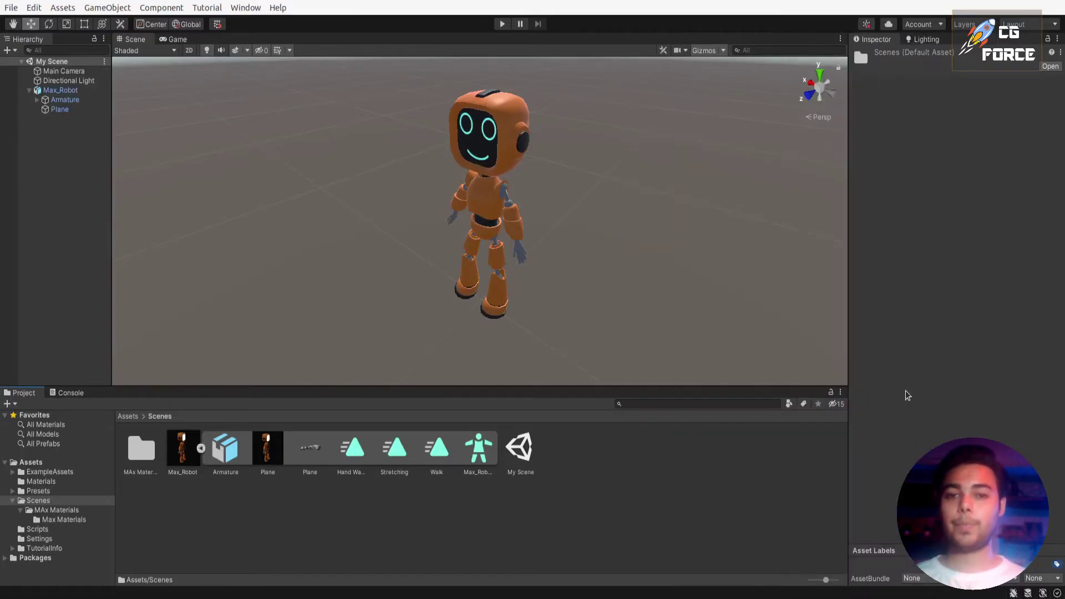
text(Max C)
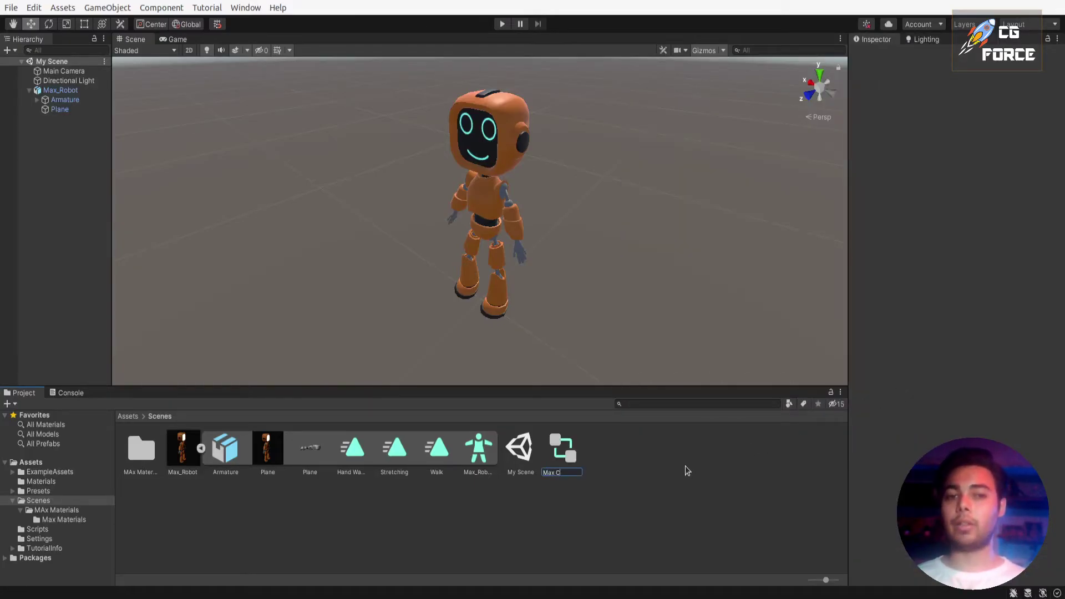
text(ontroller)
key(Return)
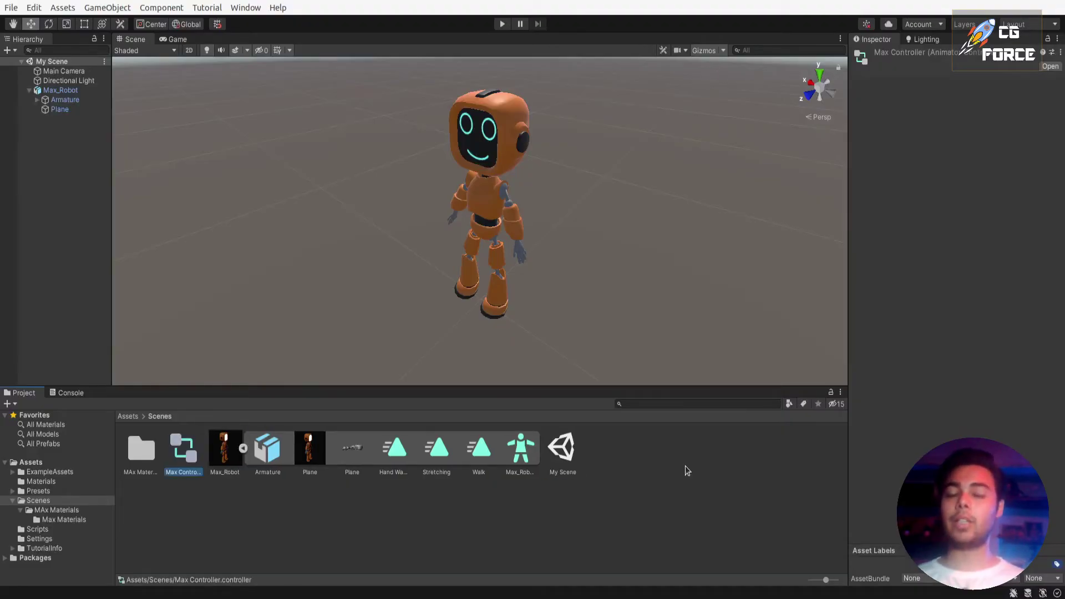
Open Max Controller and assign it to Max_Robot's Animator, with Update Mode Normal and Culling Mode Cull Update Transforms
double_click(182, 454)
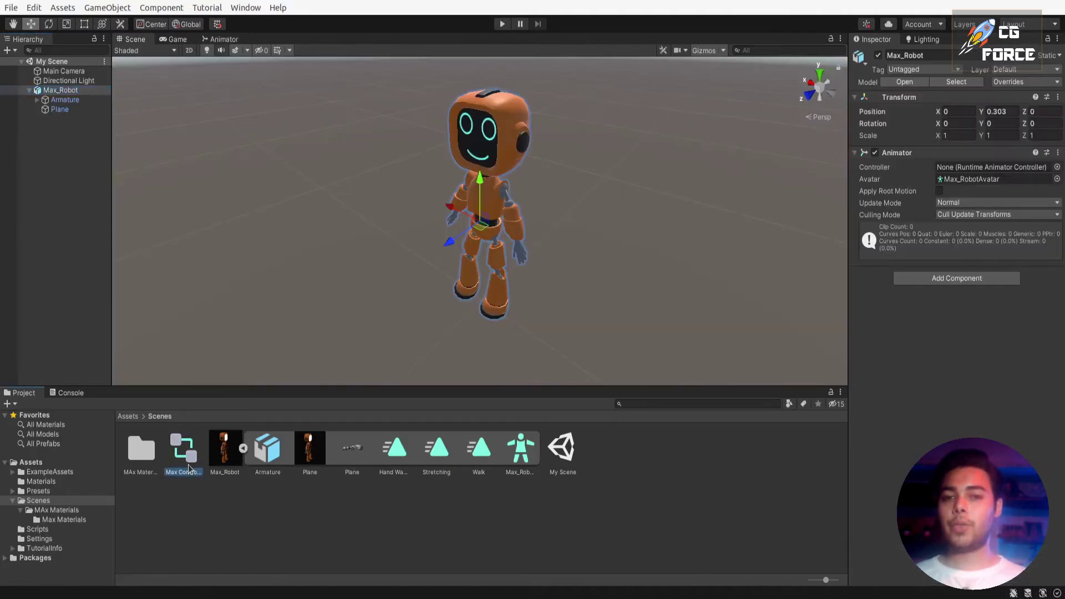
drag(183, 451, 978, 170)
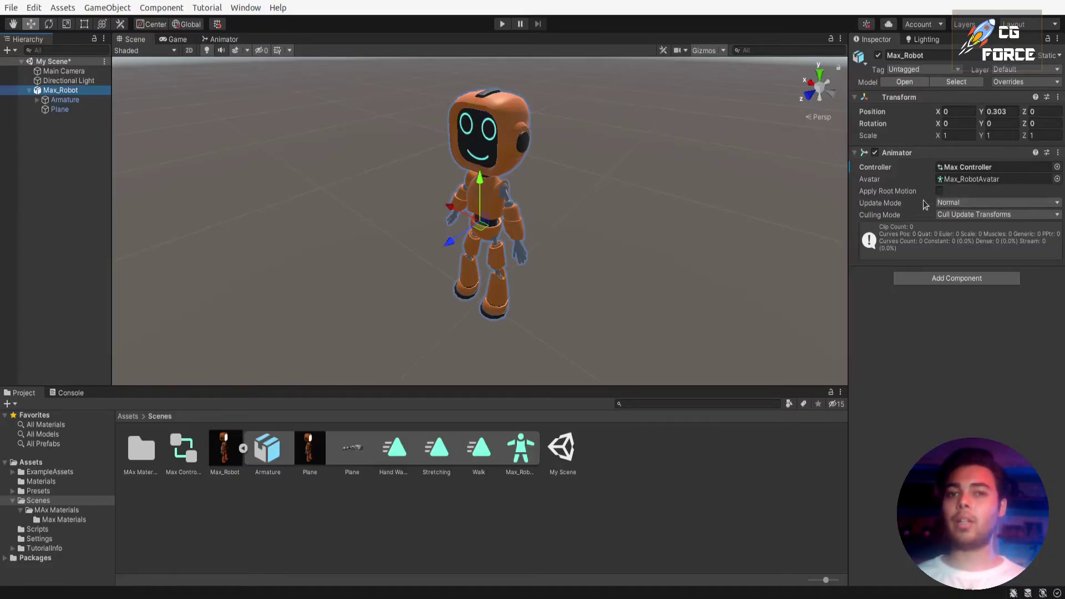
click(958, 204)
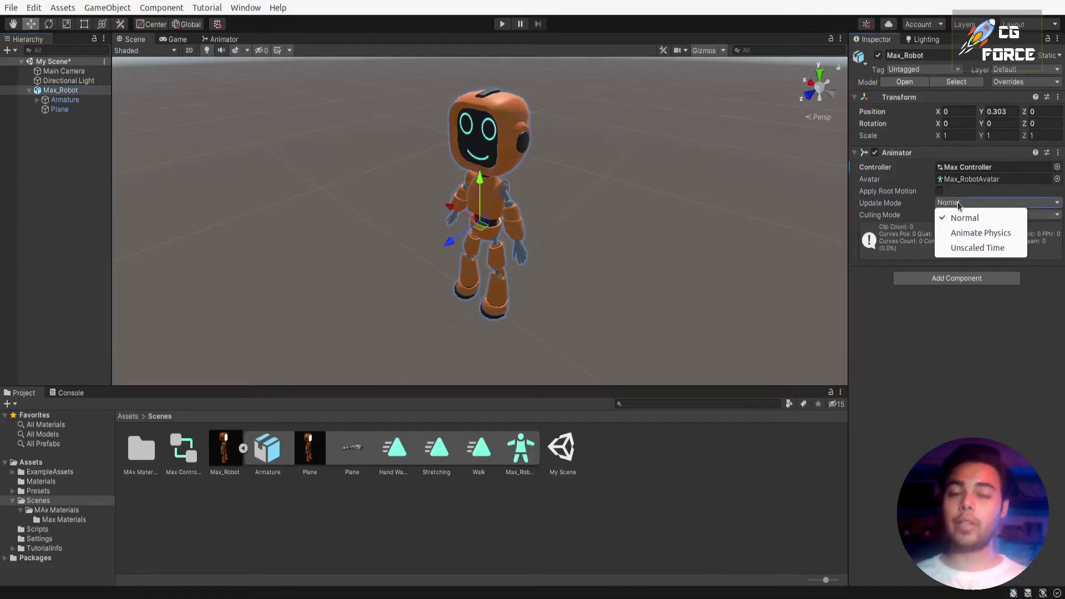
click(958, 219)
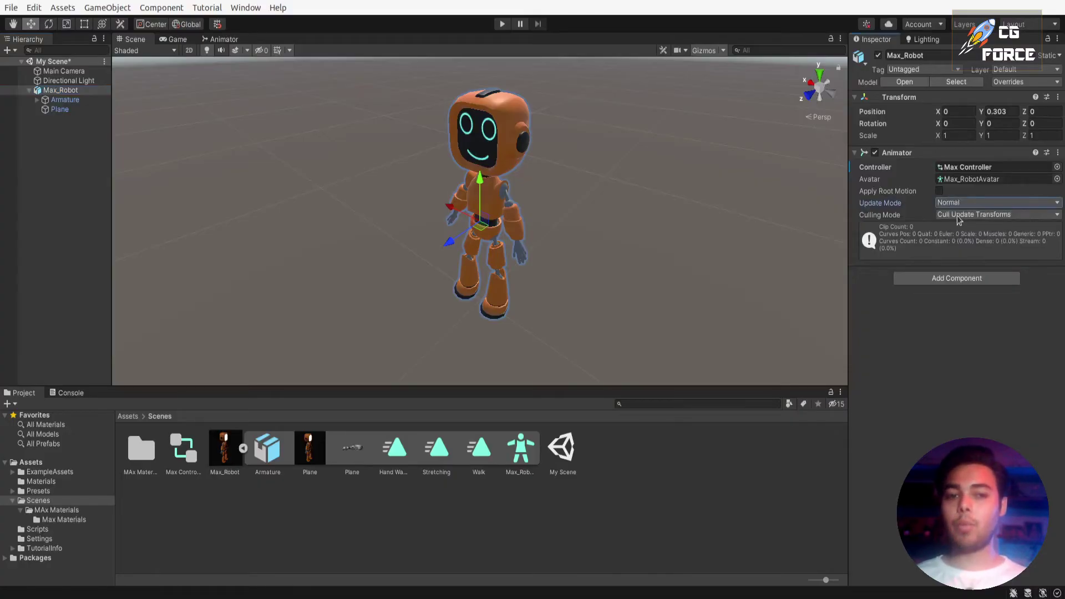
click(987, 215)
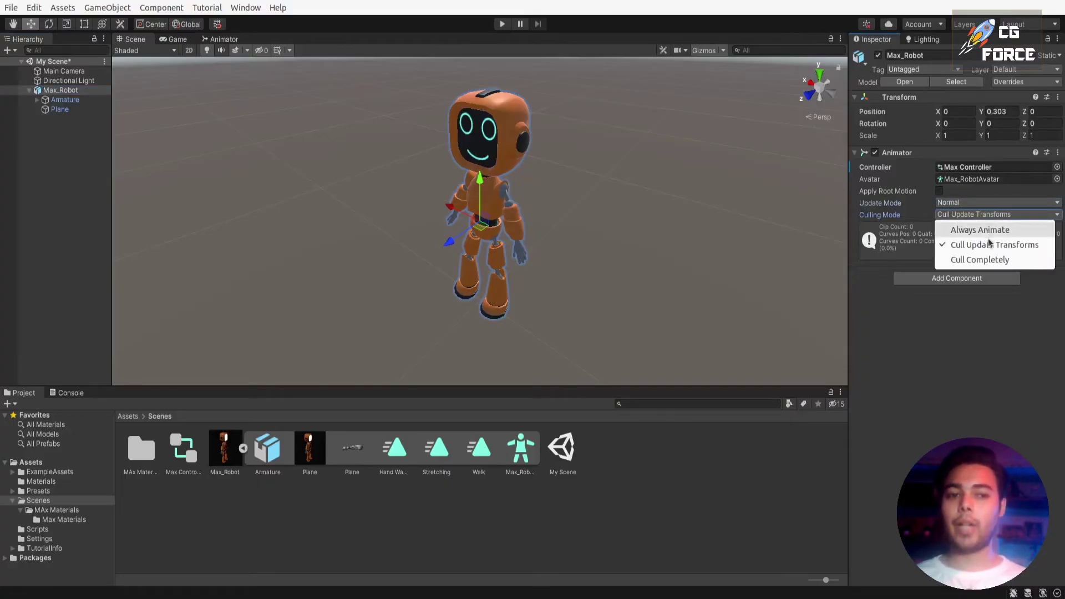
click(1020, 247)
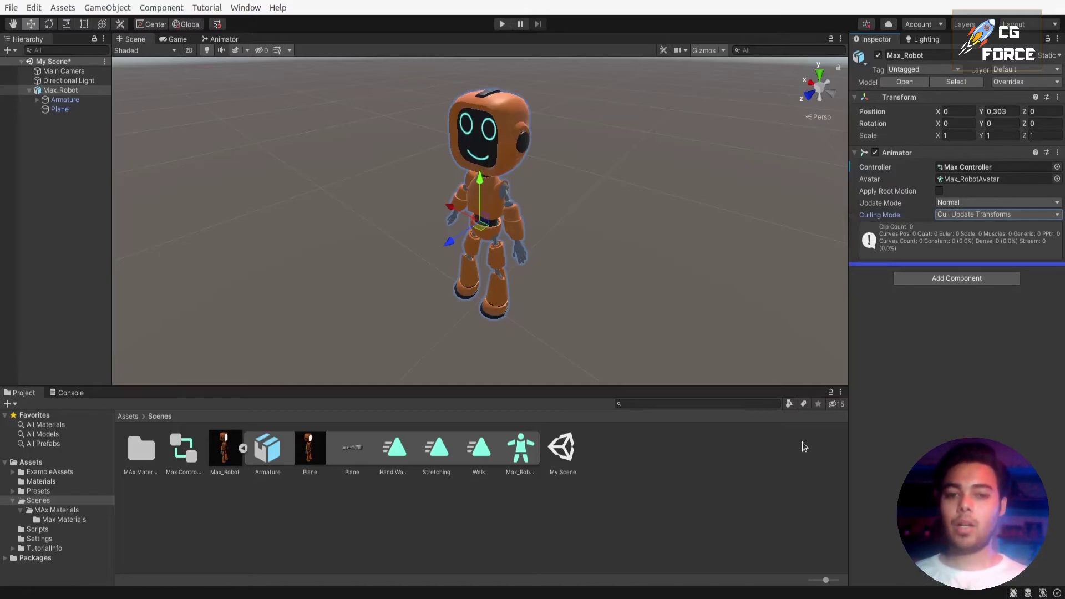
Play the scene to check Max_Robot's motion and the controller's state graph, and stop playback
click(637, 166)
click(503, 26)
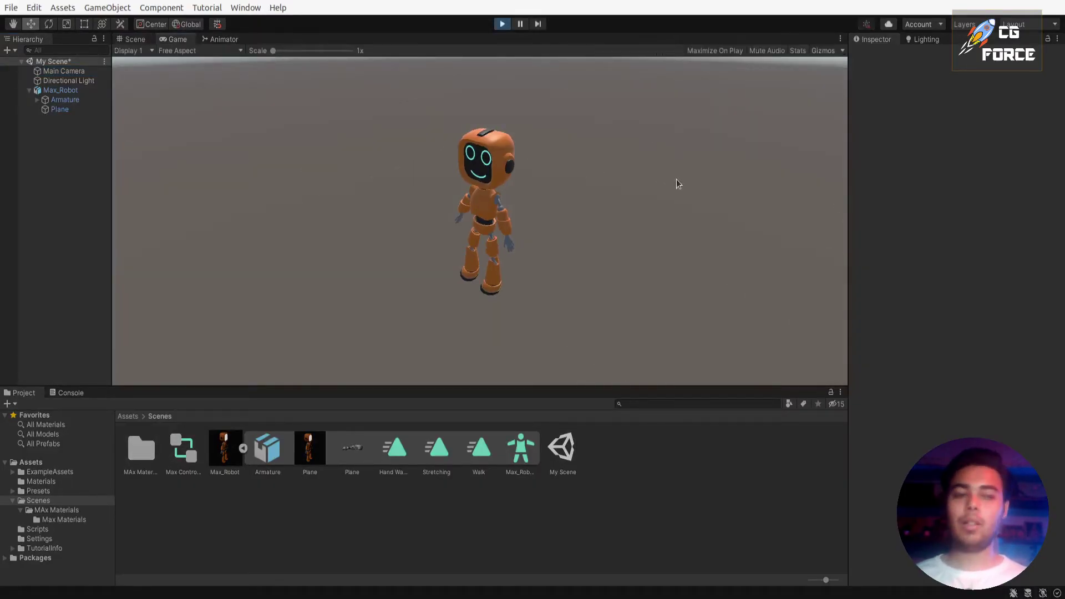
click(225, 40)
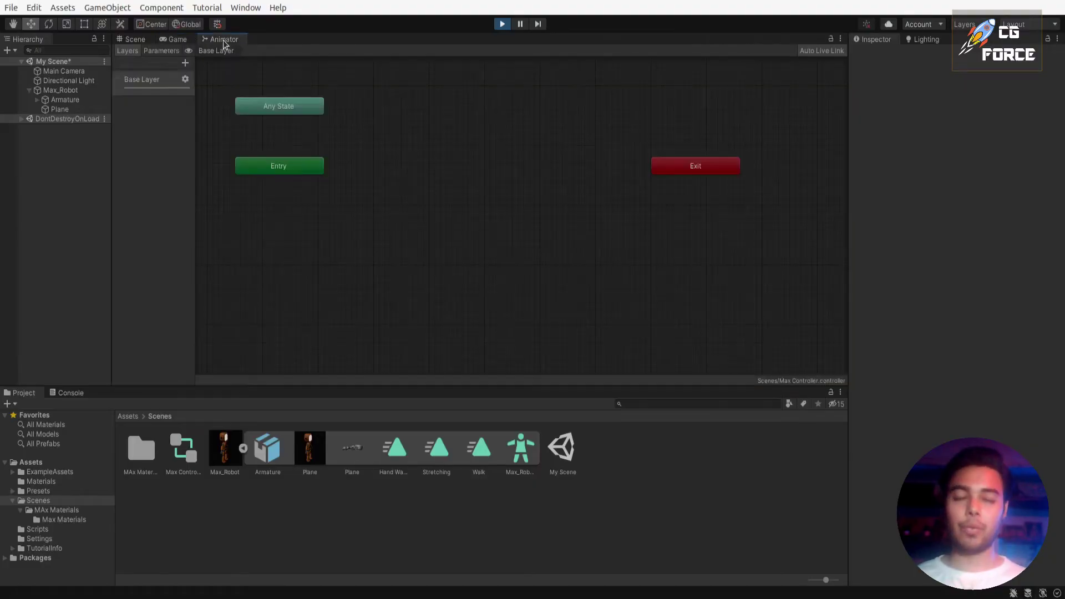
click(177, 40)
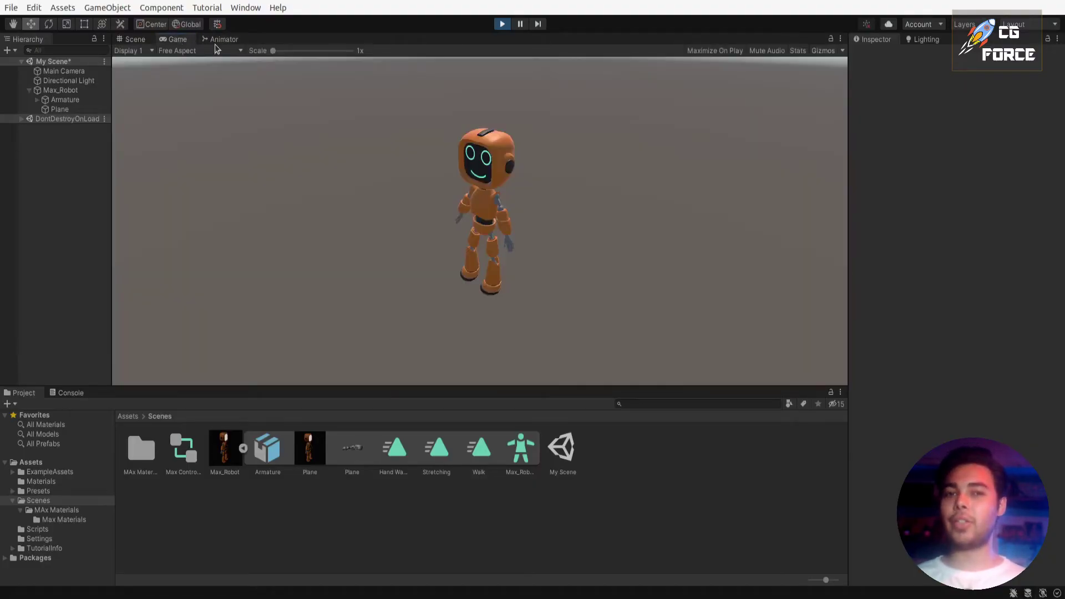
click(502, 23)
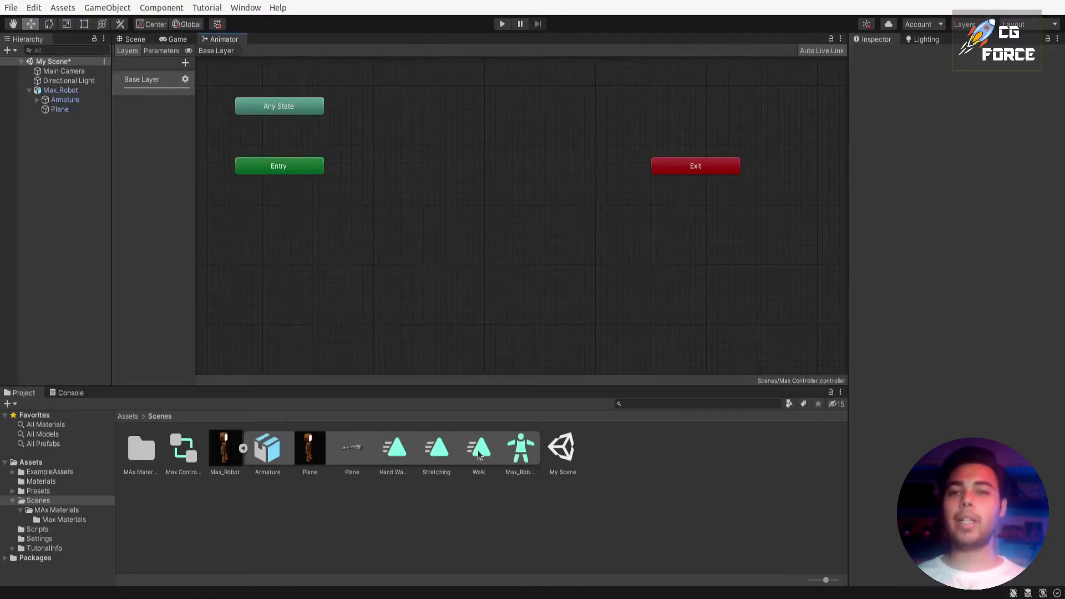
Add a duplicate of the imported Walk clip, with Loop Time enabled, as a state in Max Controller's Base Layer
drag(478, 452, 468, 251)
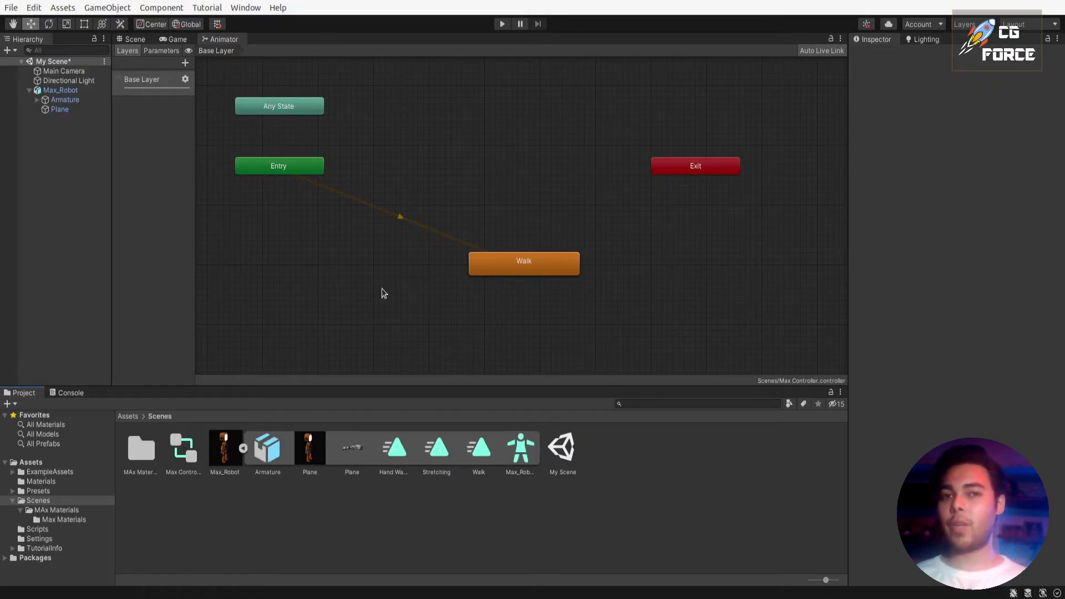
key(ctrl+z)
click(480, 452)
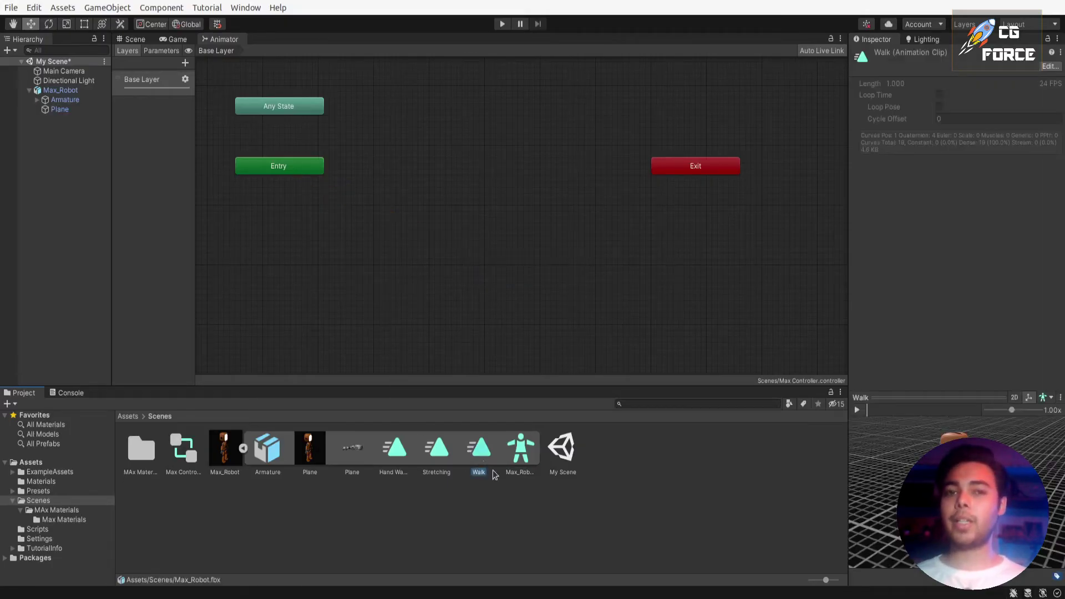
key(ctrl+d)
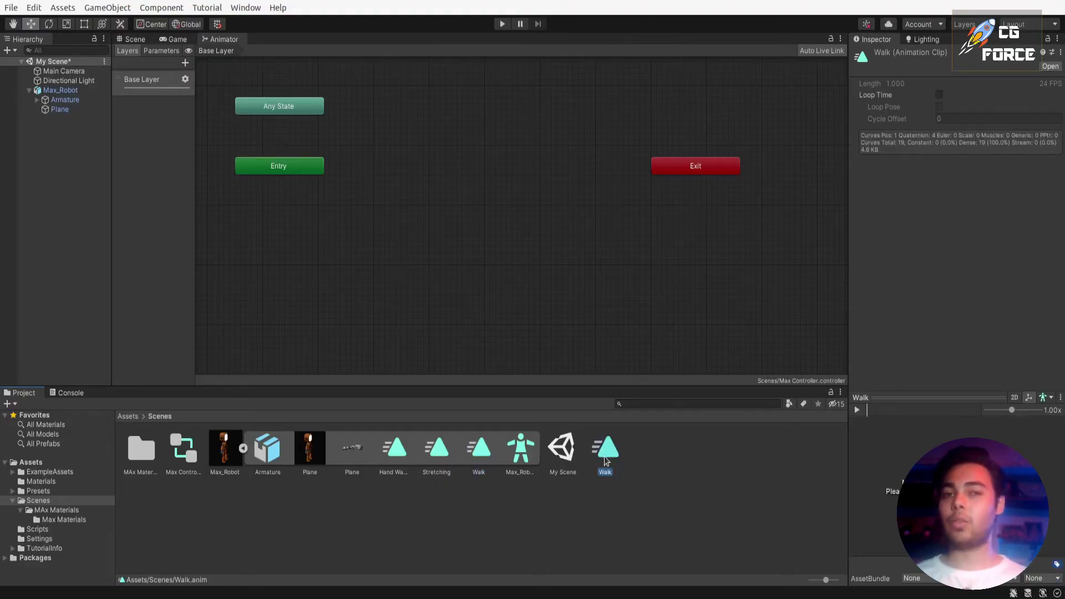
click(940, 95)
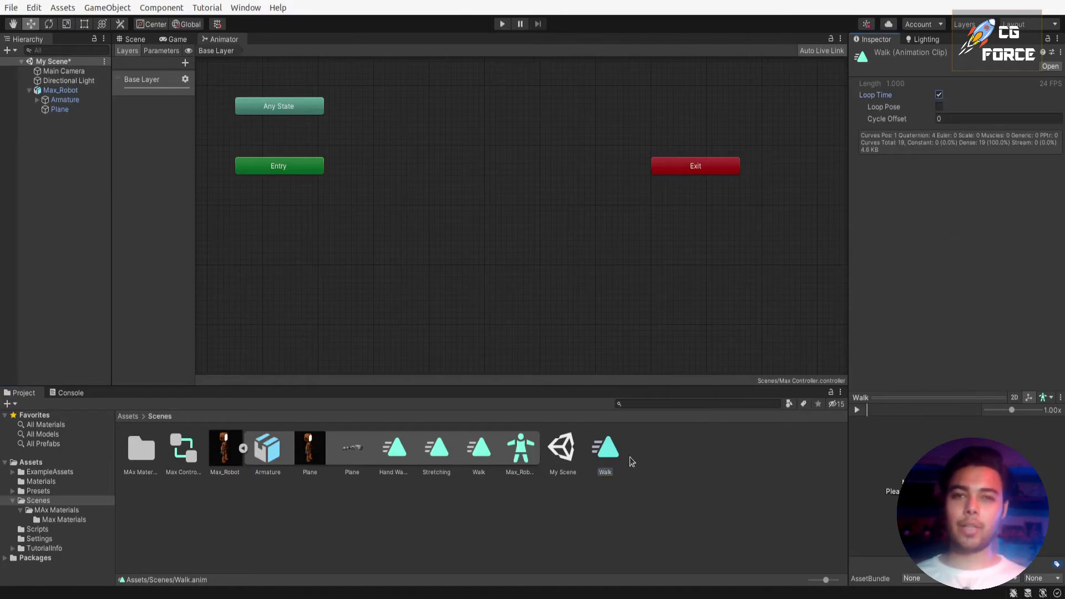
drag(603, 459, 419, 244)
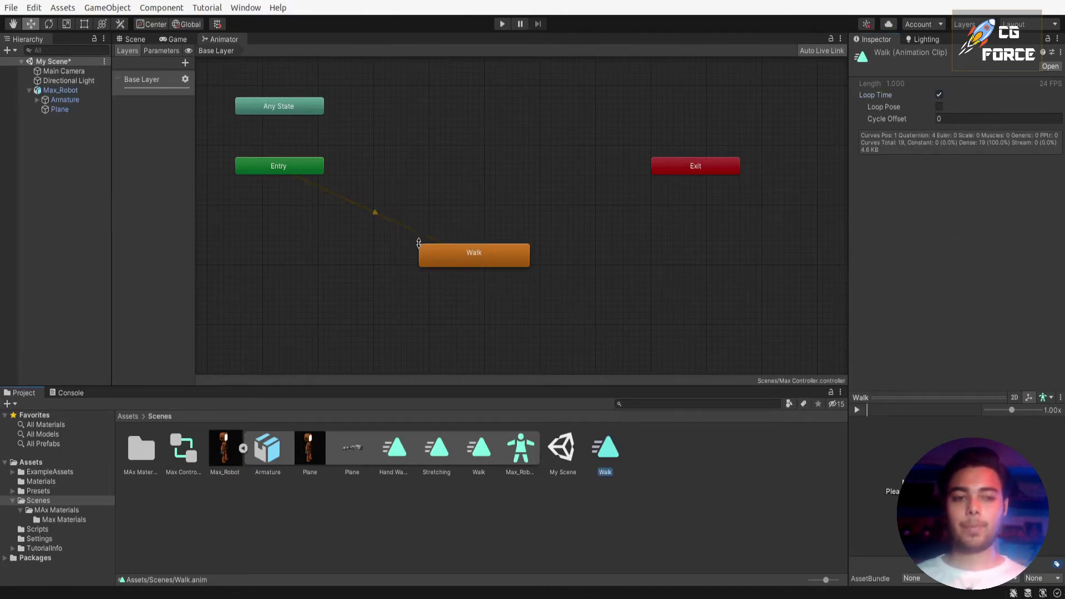
Play the scene to check Max_Robot's looping walk from the game camera and in the Scene view, and stop playback
click(172, 41)
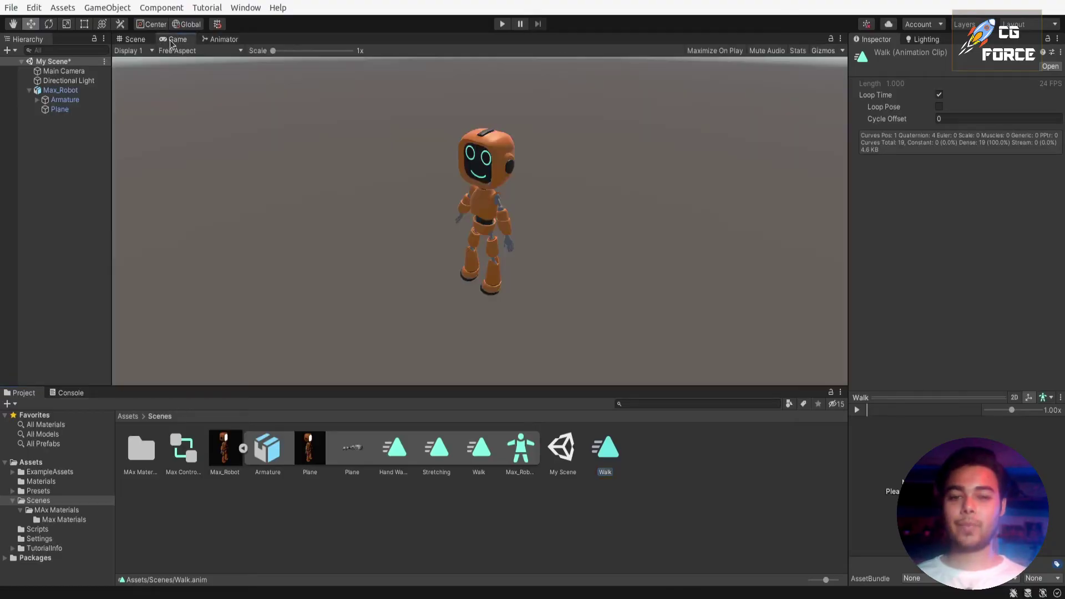
click(504, 25)
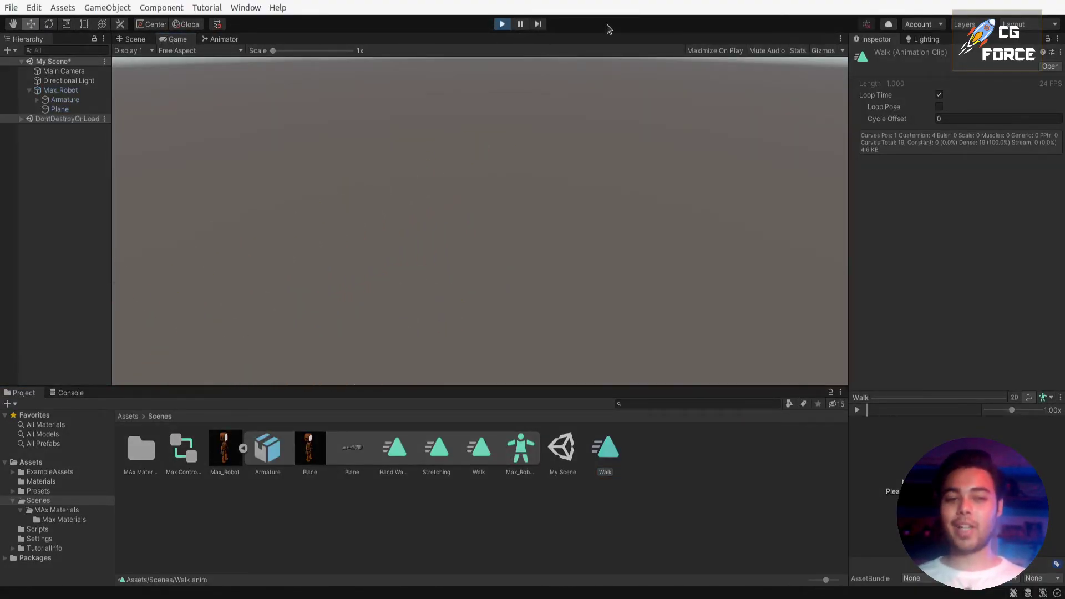
click(130, 51)
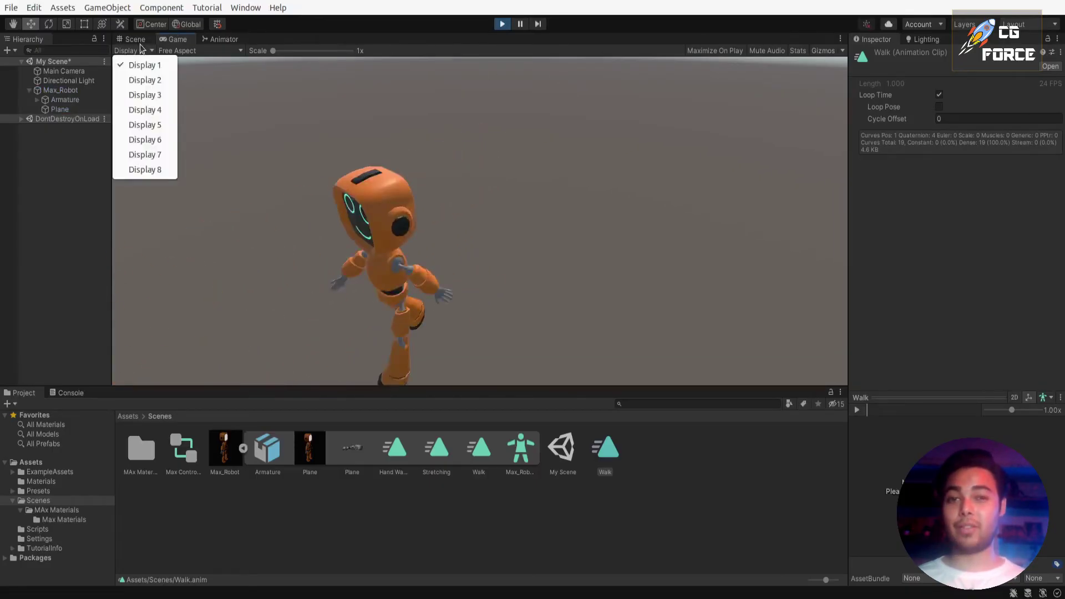
click(365, 21)
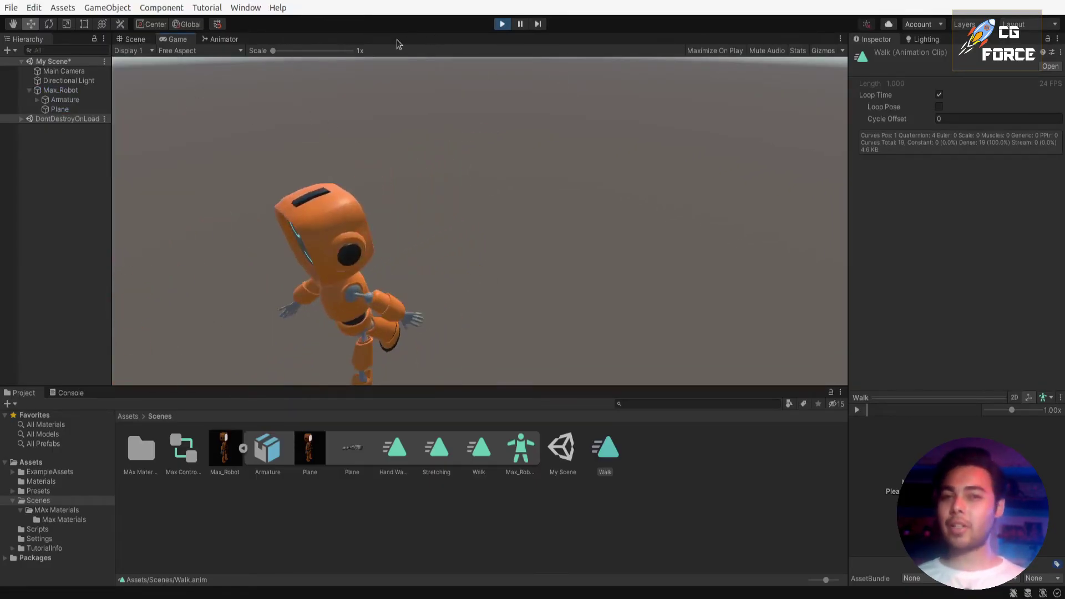
click(135, 39)
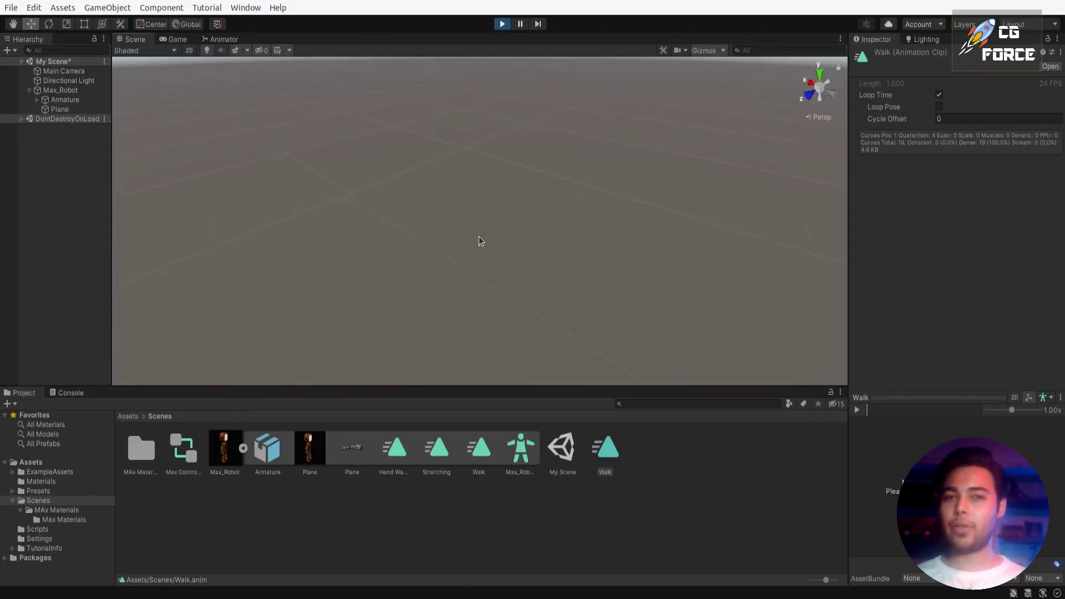
alt+right_drag(481, 242, 109, 271)
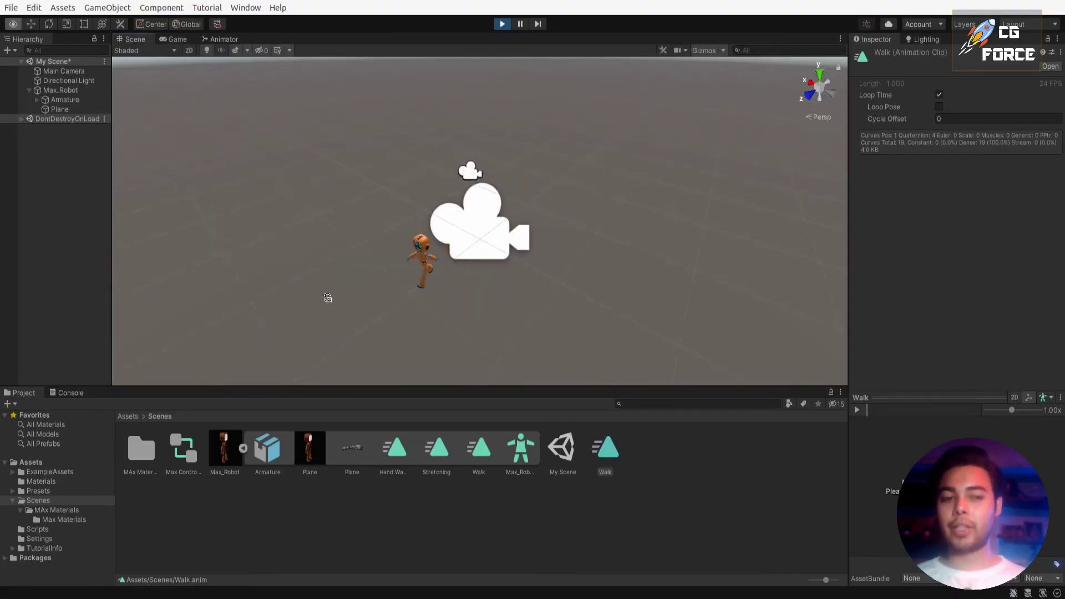
alt+drag(327, 298, 447, 267)
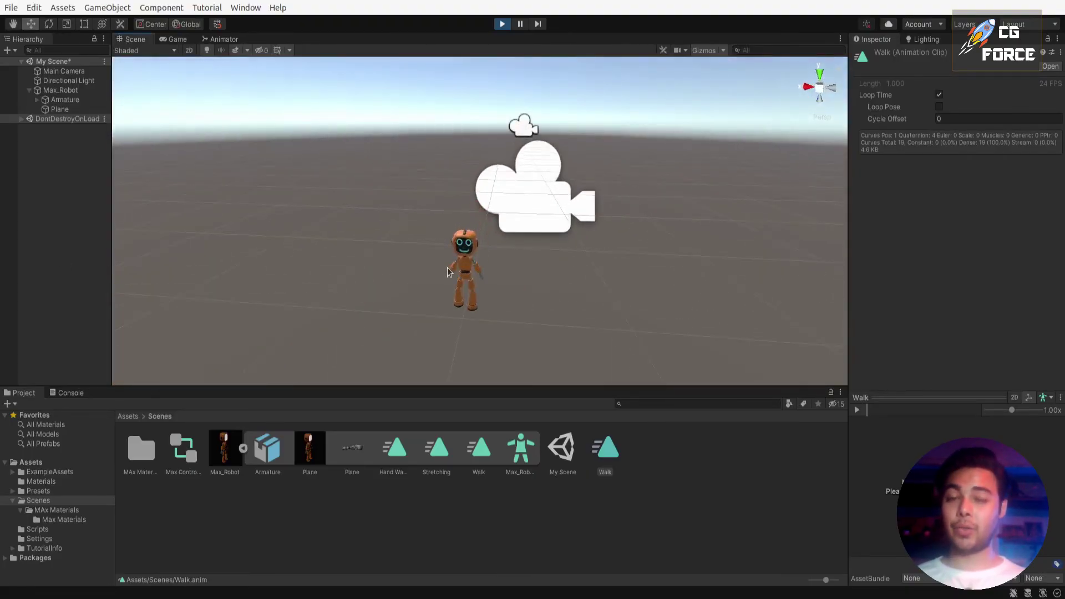
click(366, 267)
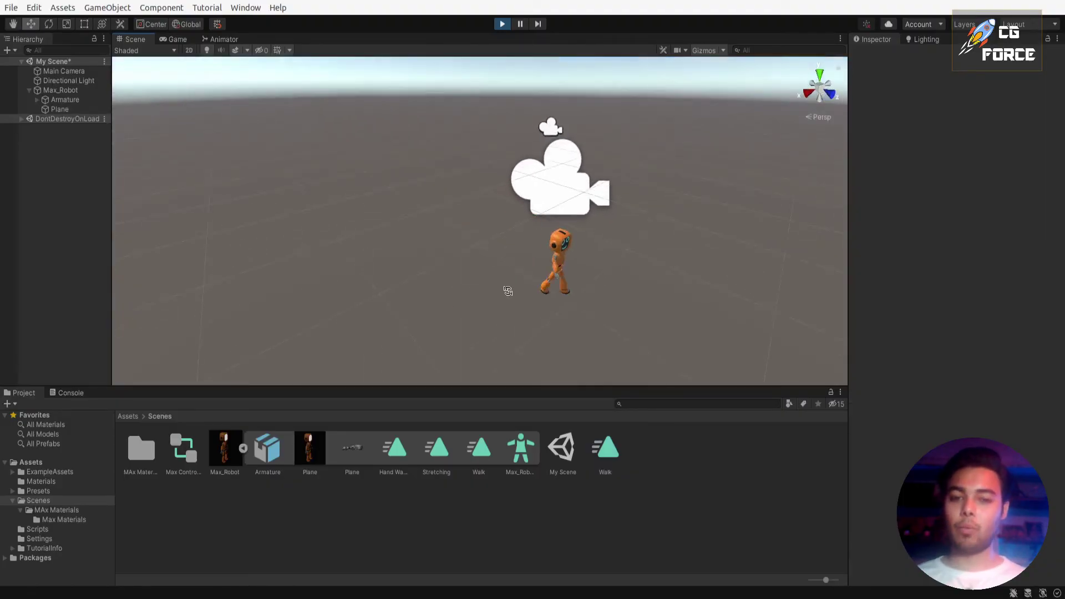
key(ctrl+p)
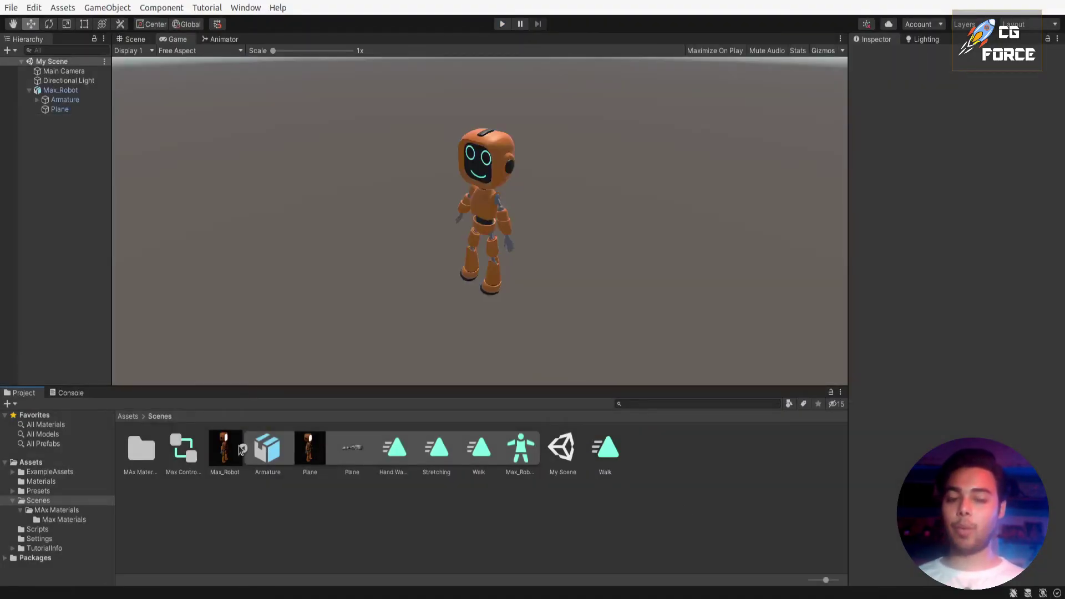
Set the Root node to Armature/Bone in the Max_Robot model's Rig import settings and apply the change
click(225, 455)
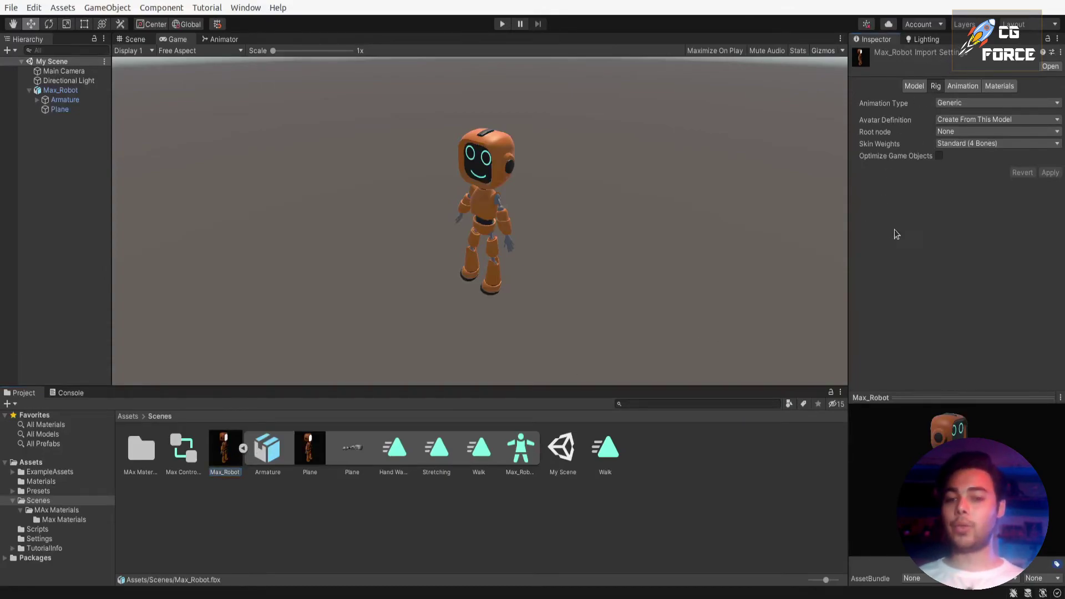
click(972, 131)
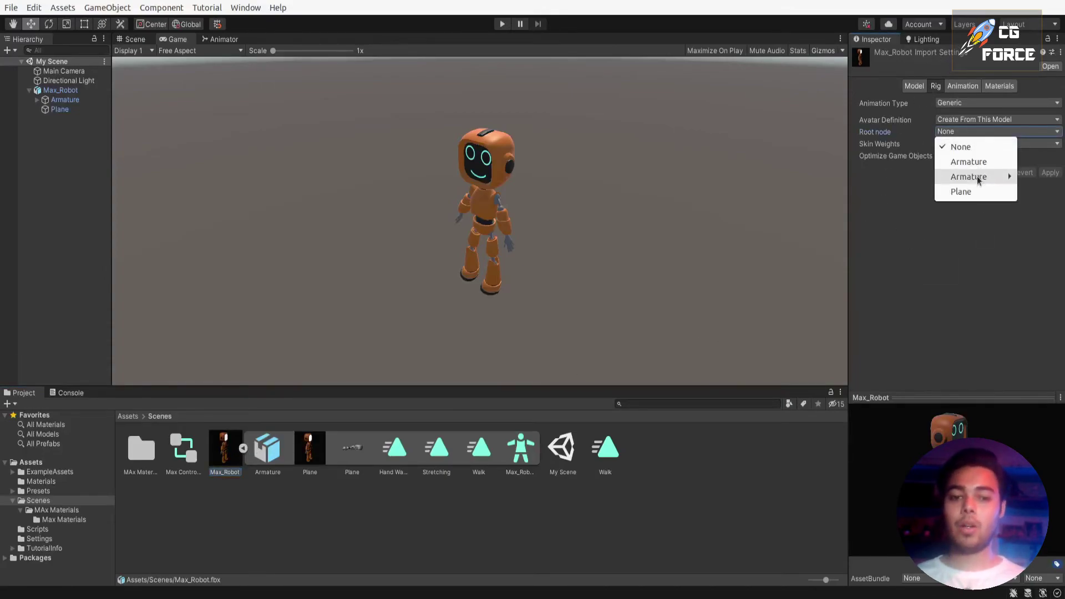
mouse_move(966, 177)
click(904, 179)
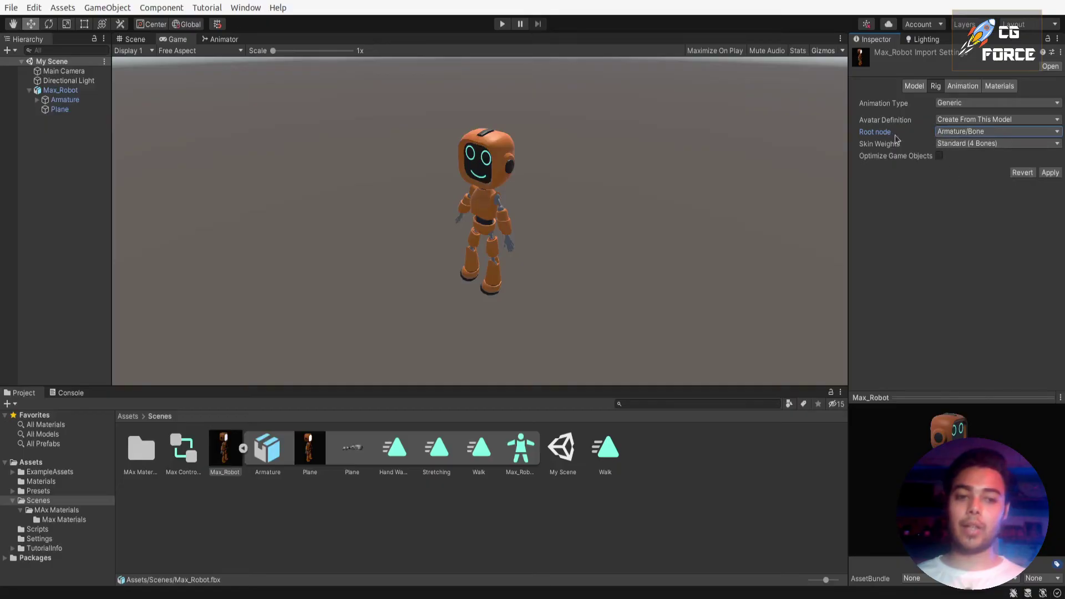
click(1048, 173)
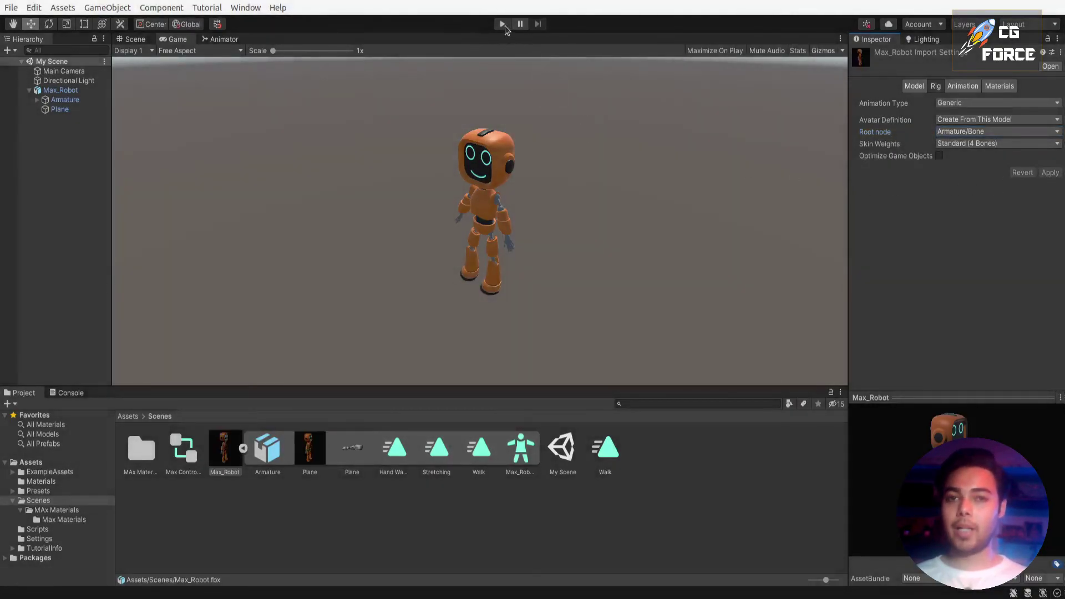
Replay the scene to check Max_Robot's walk with the Armature/Bone root node, and stop playback
click(503, 24)
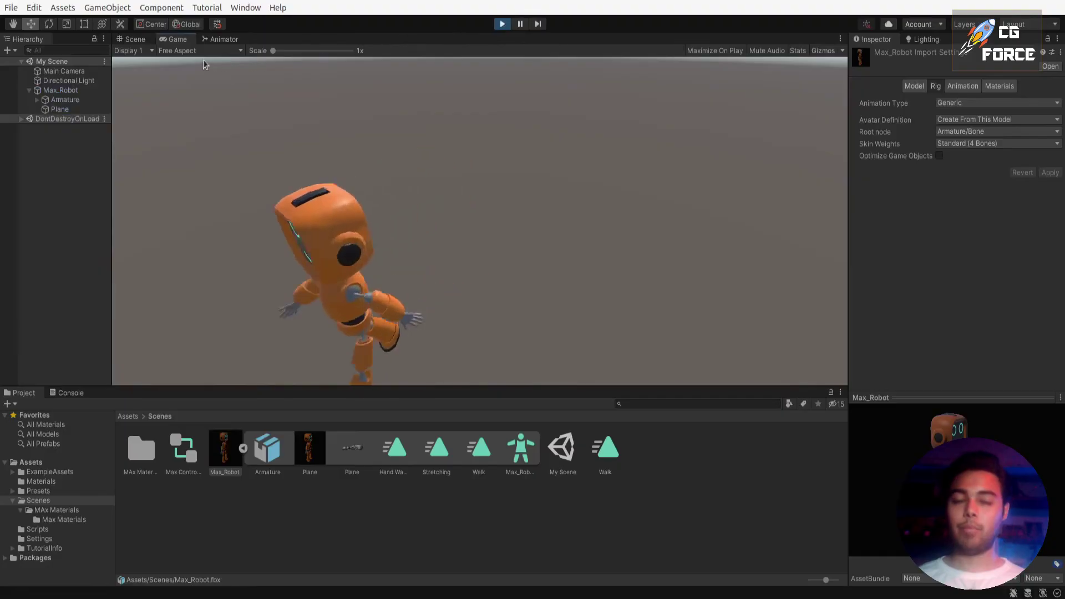
click(130, 40)
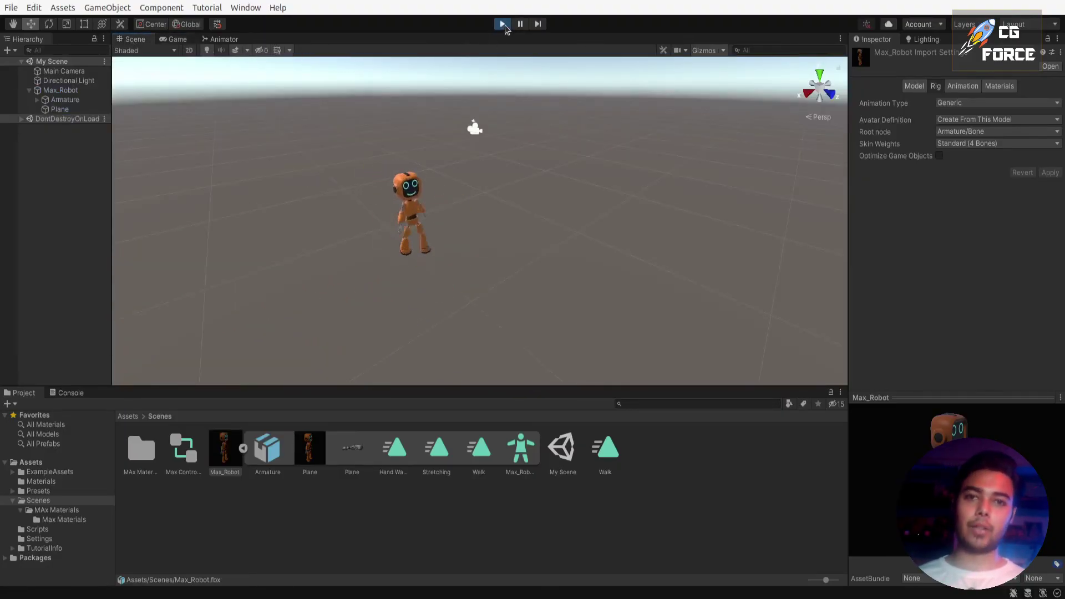
click(502, 24)
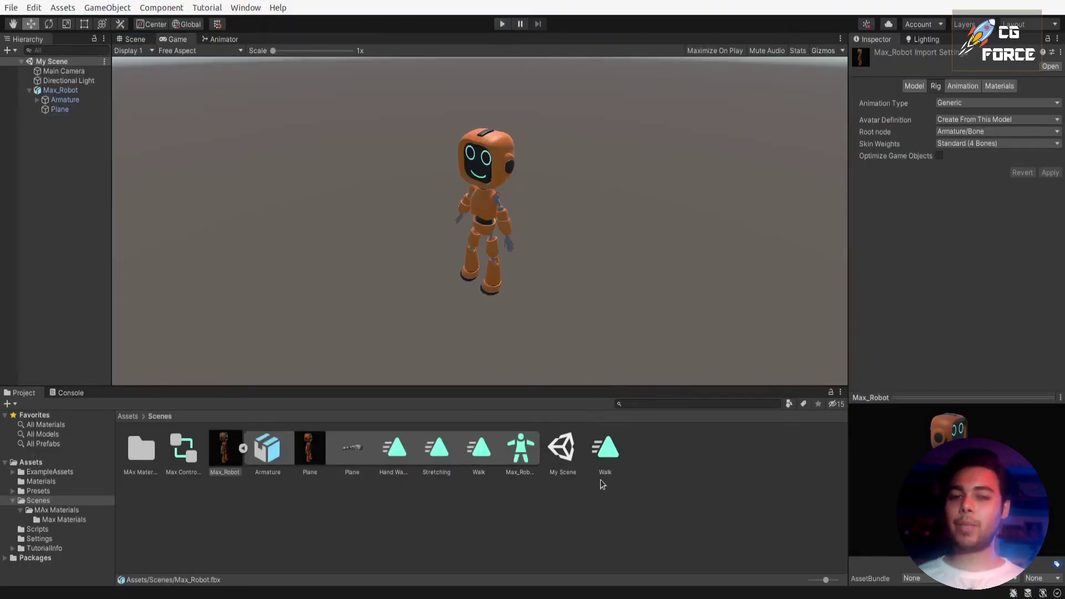
Delete the duplicated Walk clip from the Scenes folder and the Walk state from Max Controller's Base Layer
double_click(606, 448)
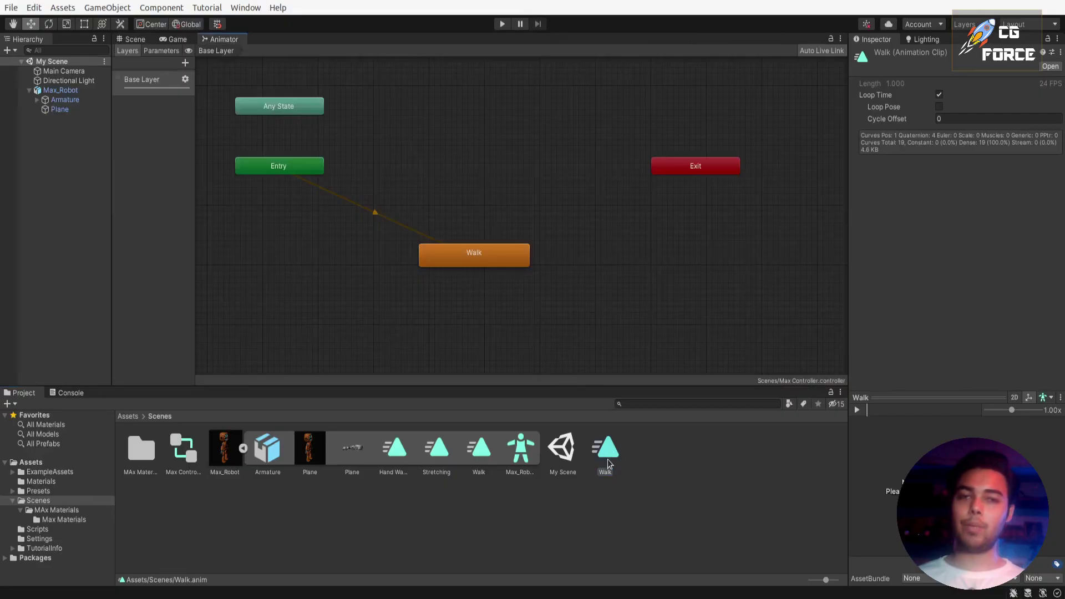
key(Delete)
click(561, 317)
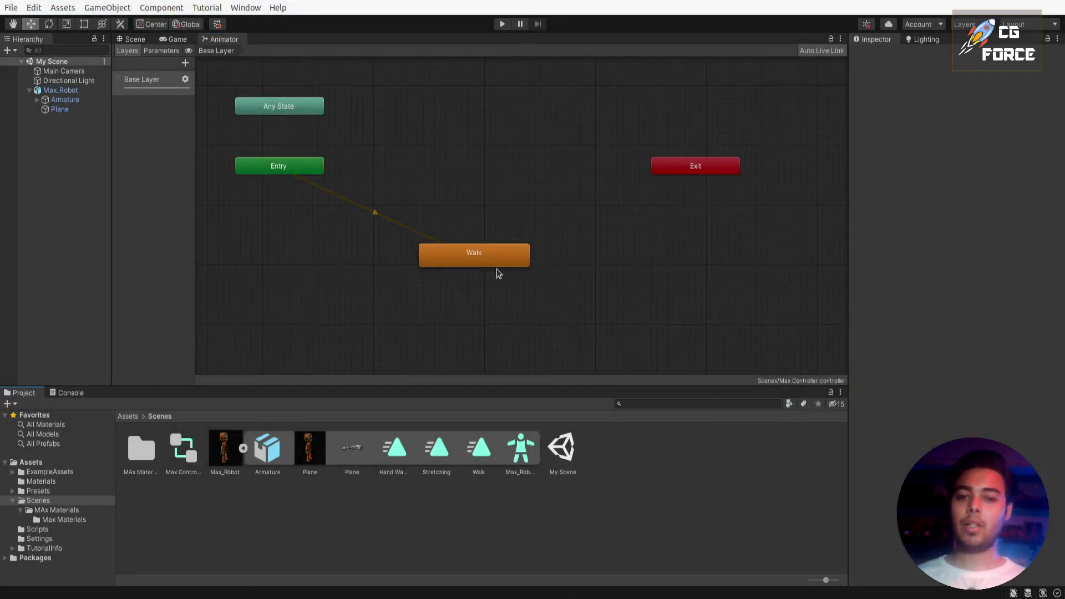
click(492, 258)
key(Delete)
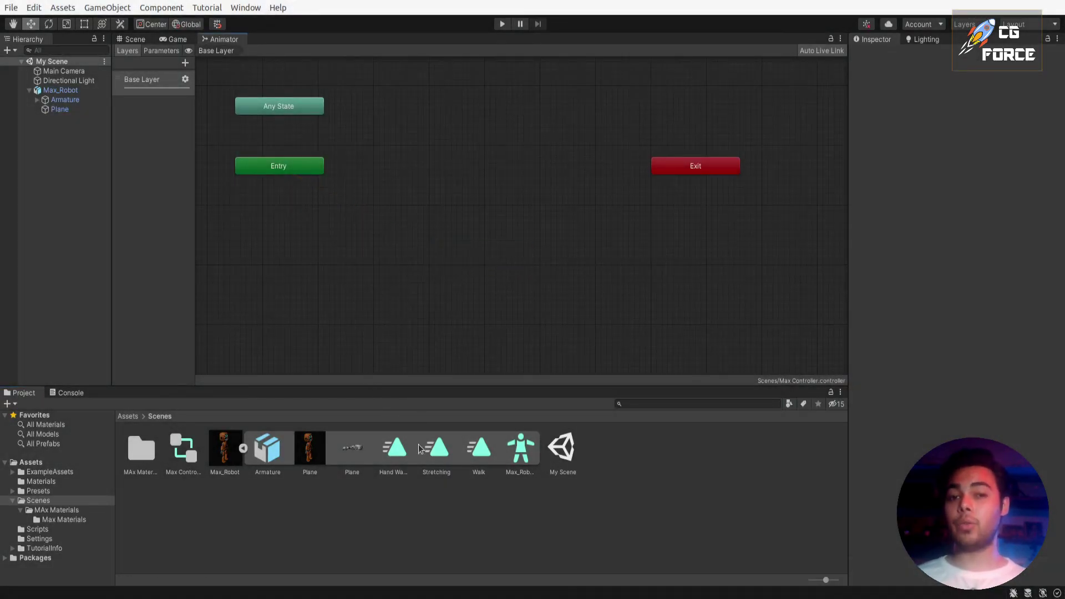
Duplicate the imported Walk clip again, enable its Loop Time and add the copy as a state in the Base Layer
click(477, 456)
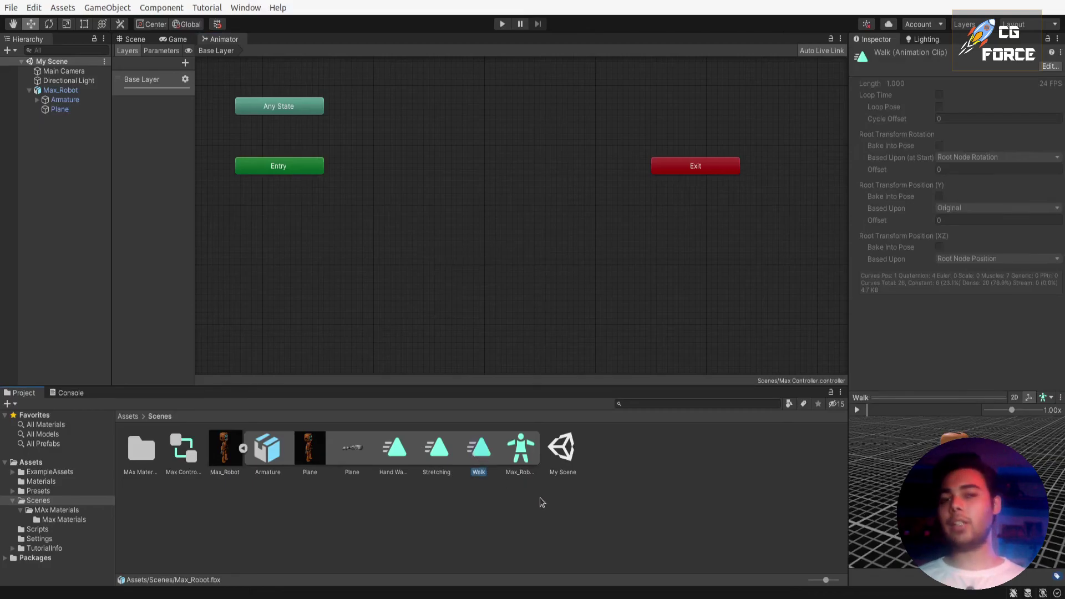
key(ctrl+d)
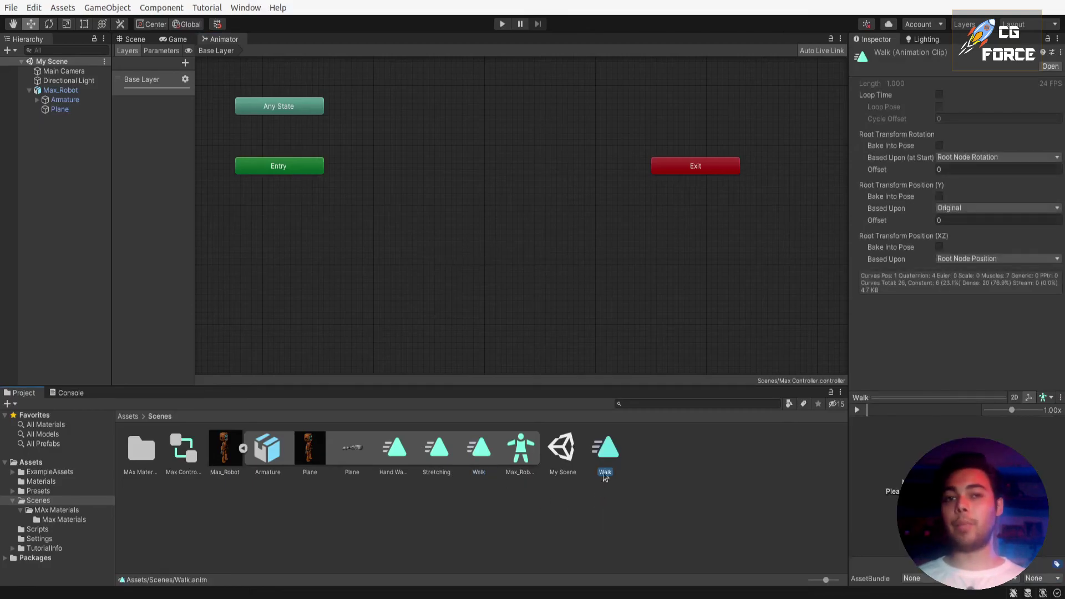
click(939, 95)
drag(609, 463, 422, 226)
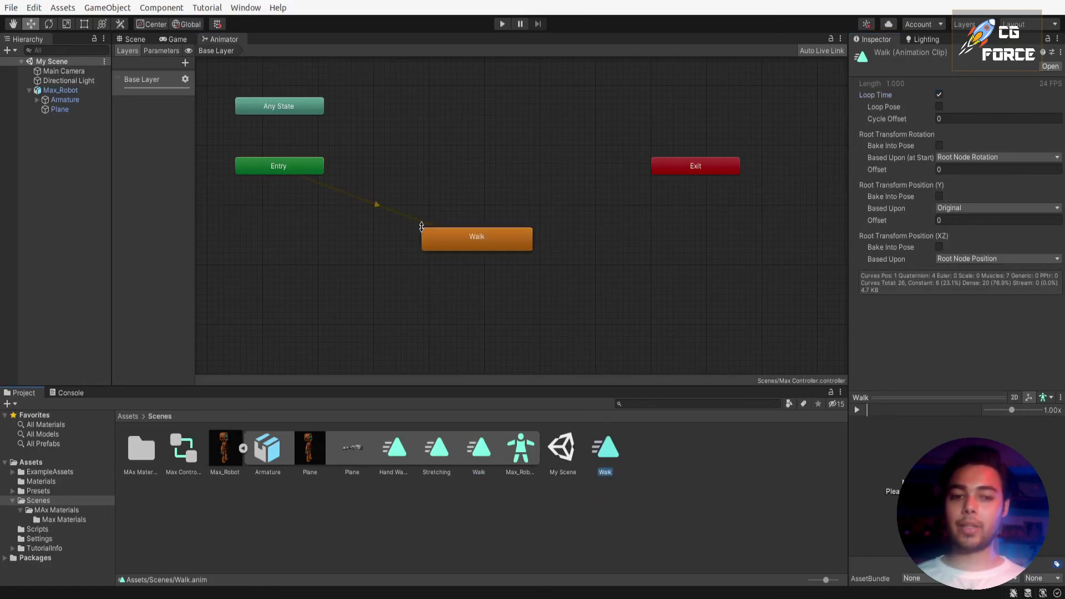
Play the scene to check the new Walk state on Max_Robot in the Scene view, and stop playback
click(173, 39)
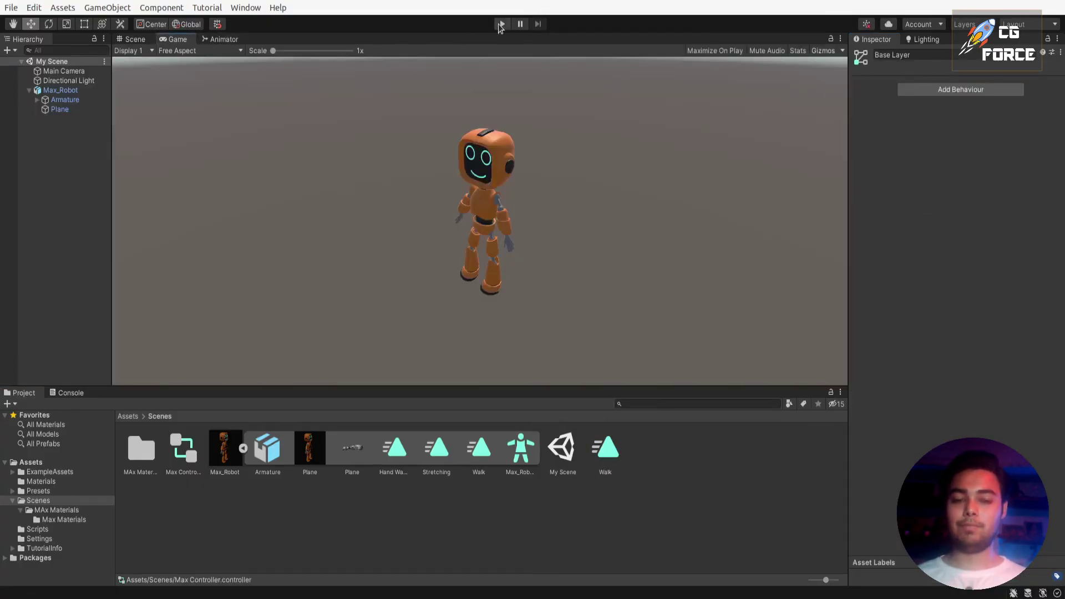
click(501, 25)
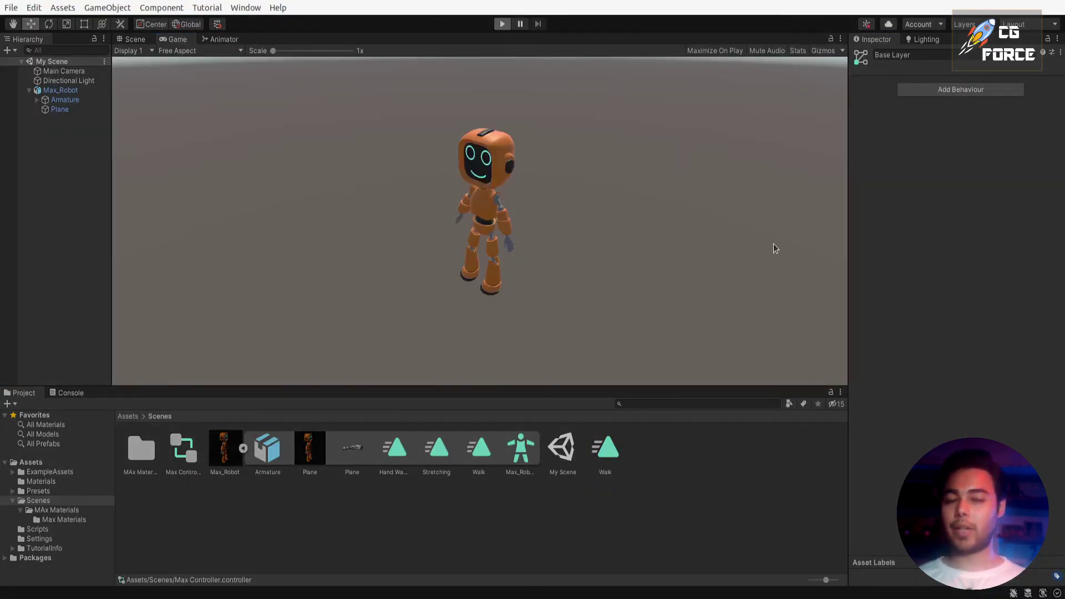
key(ctrl+1)
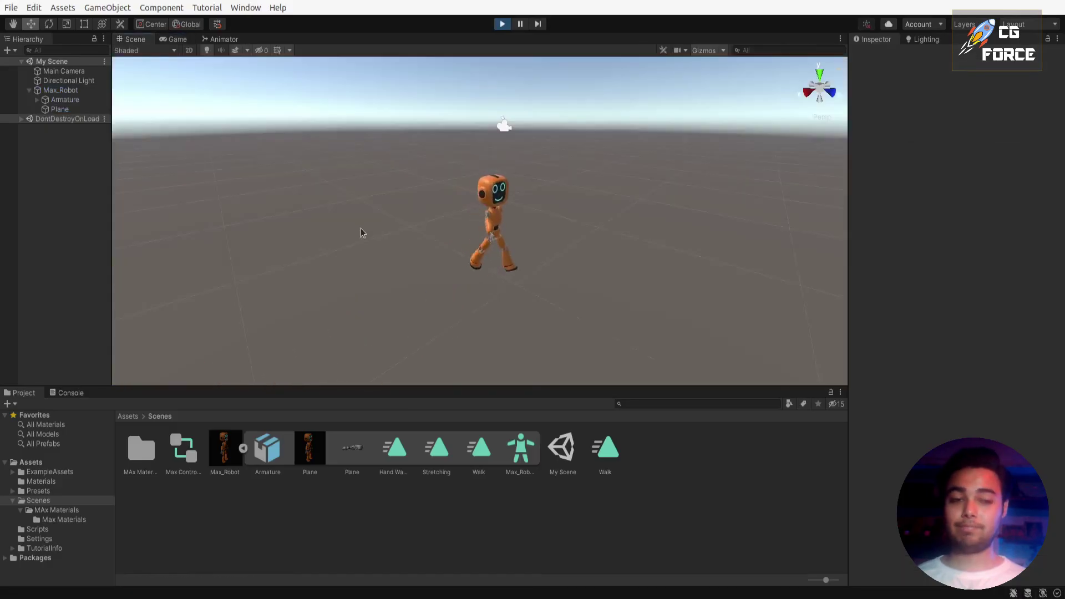
click(502, 24)
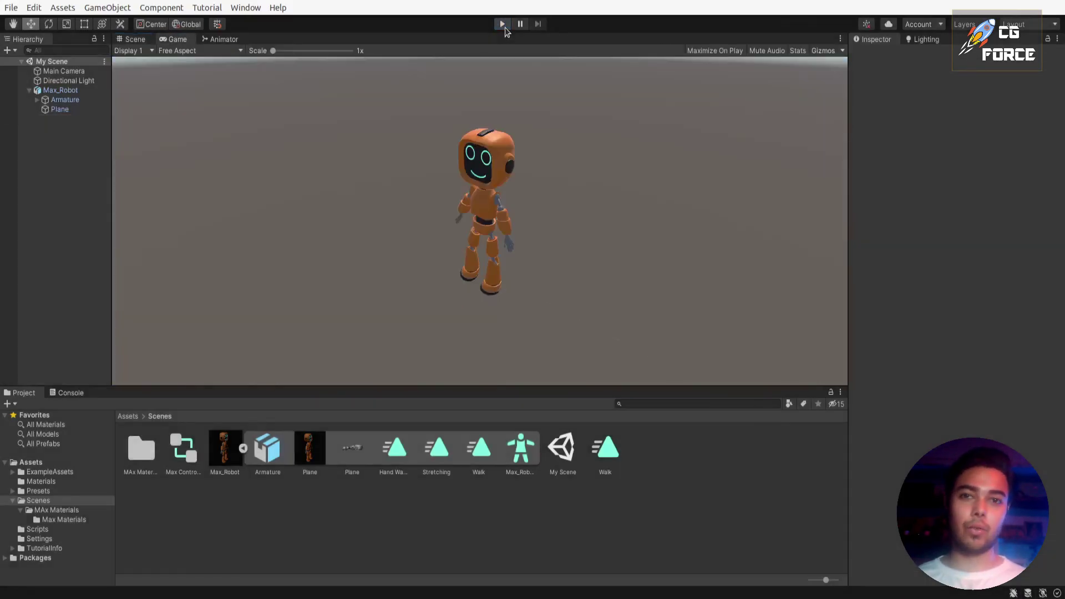
Enable Apply Root Motion on Max_Robot's Animator and save the scene
click(84, 91)
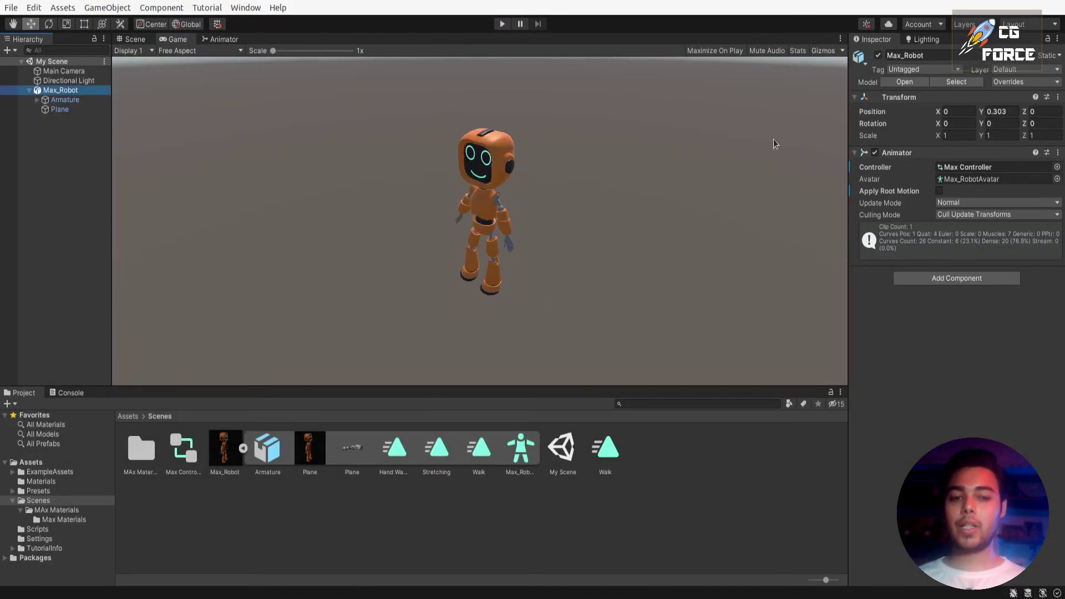
click(939, 190)
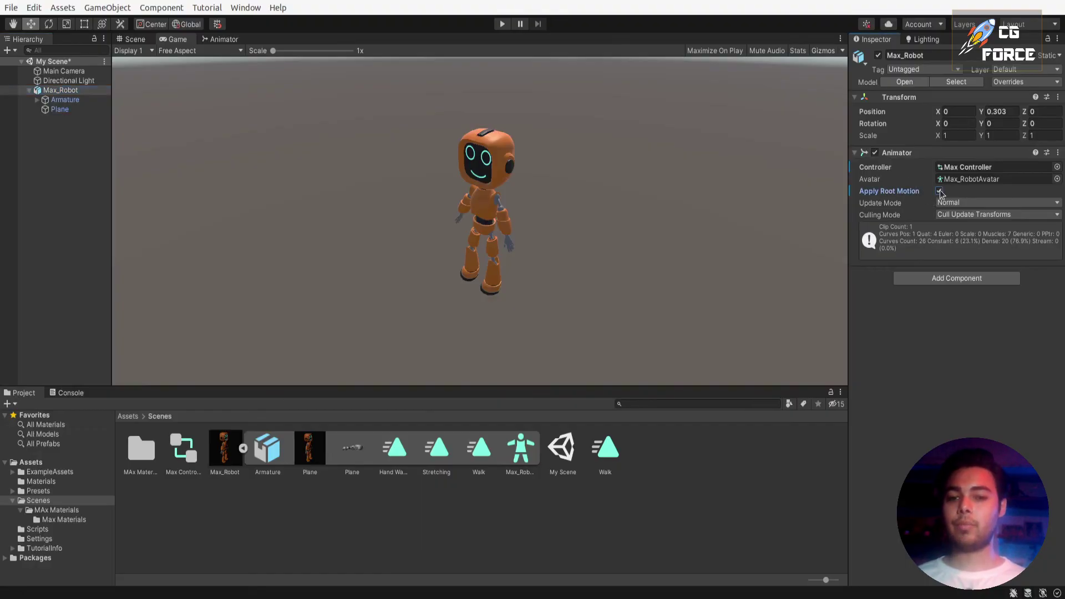
key(ctrl+s)
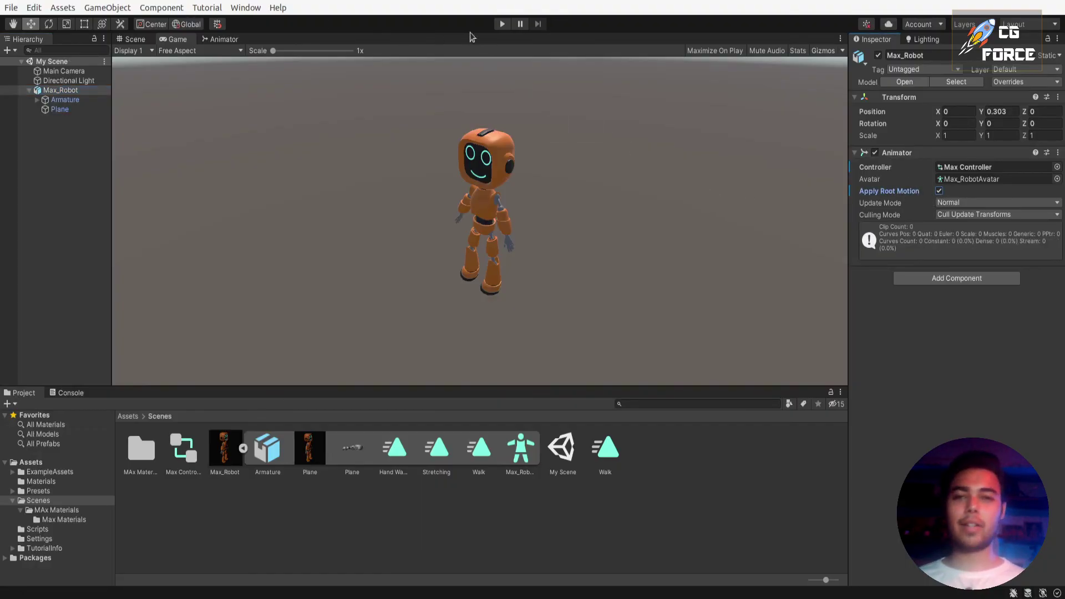
Play the scene to check how Max_Robot walks with root motion applied, and stop playback
click(502, 24)
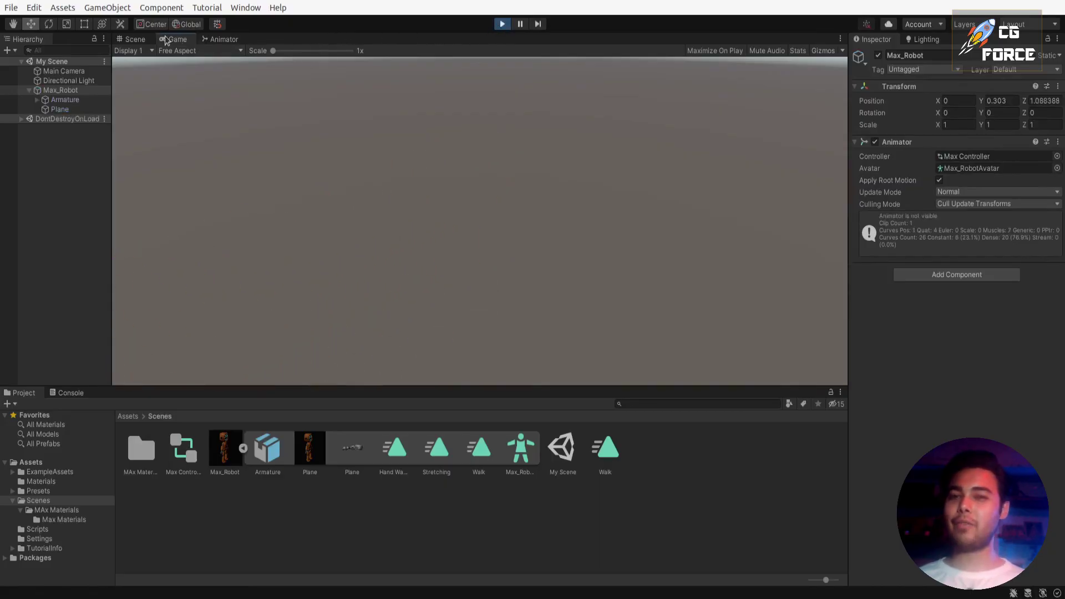
click(135, 39)
middle_drag(768, 217, 685, 200)
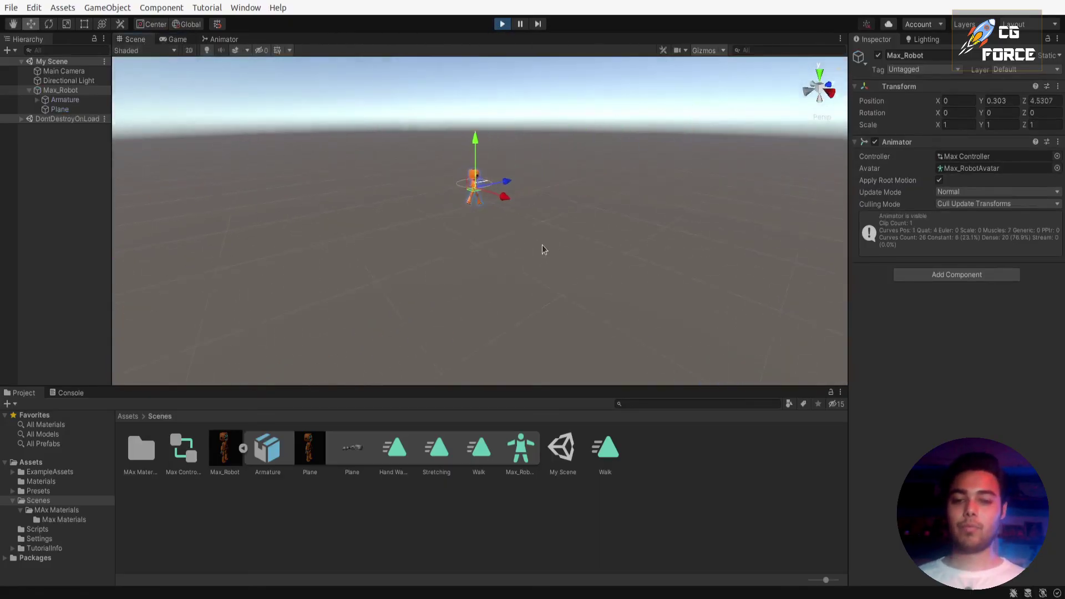
key(ctrl+p)
Duplicate the imported Hand Wave and Stretching clips in the Scenes folder
click(397, 451)
key(ctrl+d)
click(478, 448)
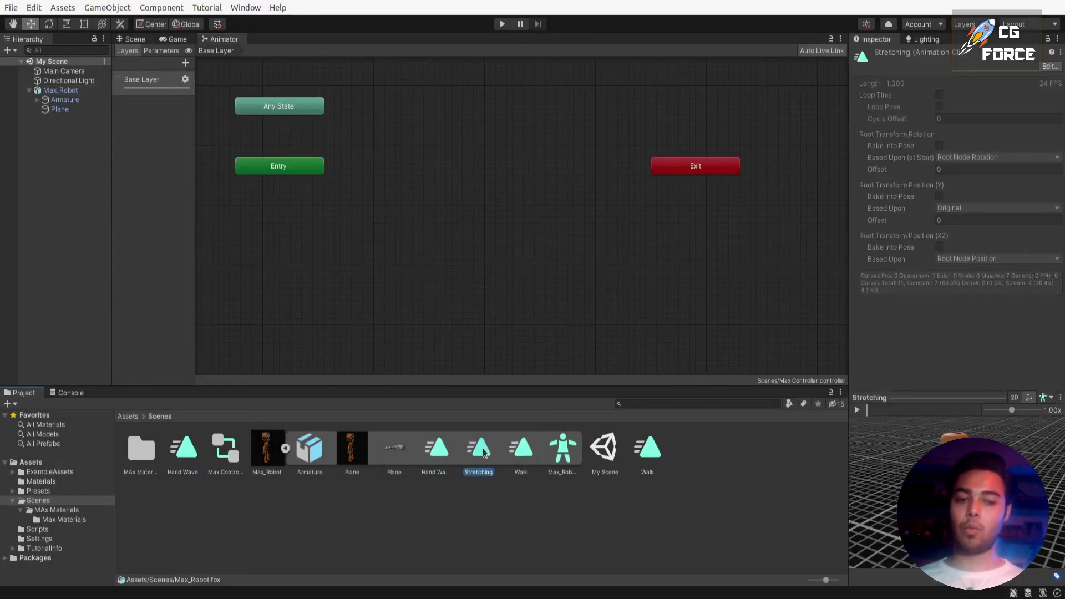
key(ctrl+d)
Enable Loop Time on the duplicated Stretching clip and add it as a state in Max Controller's Base Layer
click(183, 448)
click(648, 451)
drag(648, 460, 411, 224)
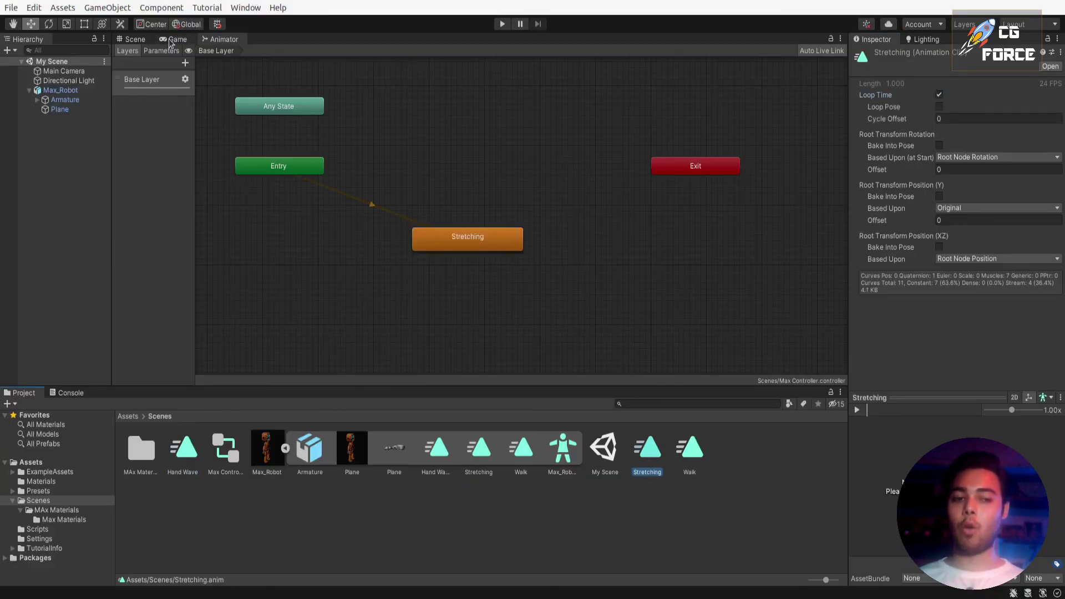
Play the scene in the Game view to check Max_Robot's non-walking animation clips
key(ctrl+p)
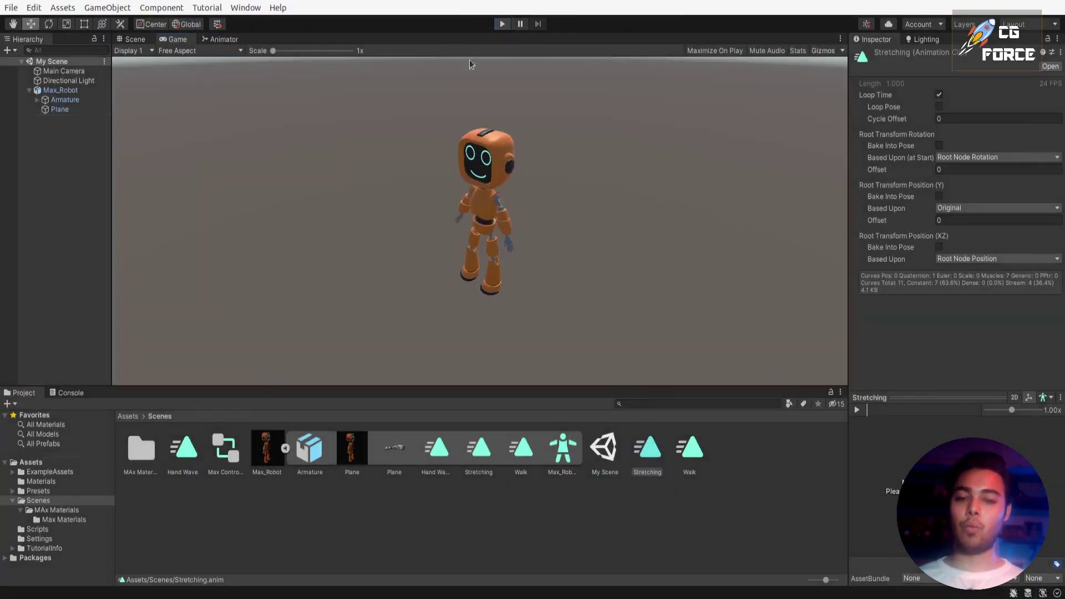
click(502, 24)
click(501, 24)
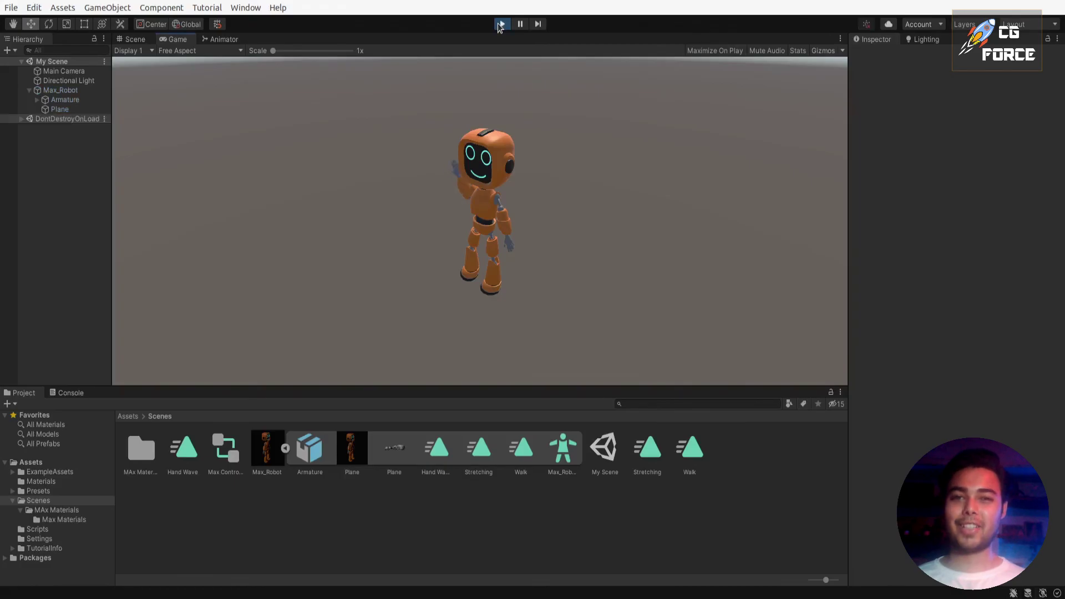